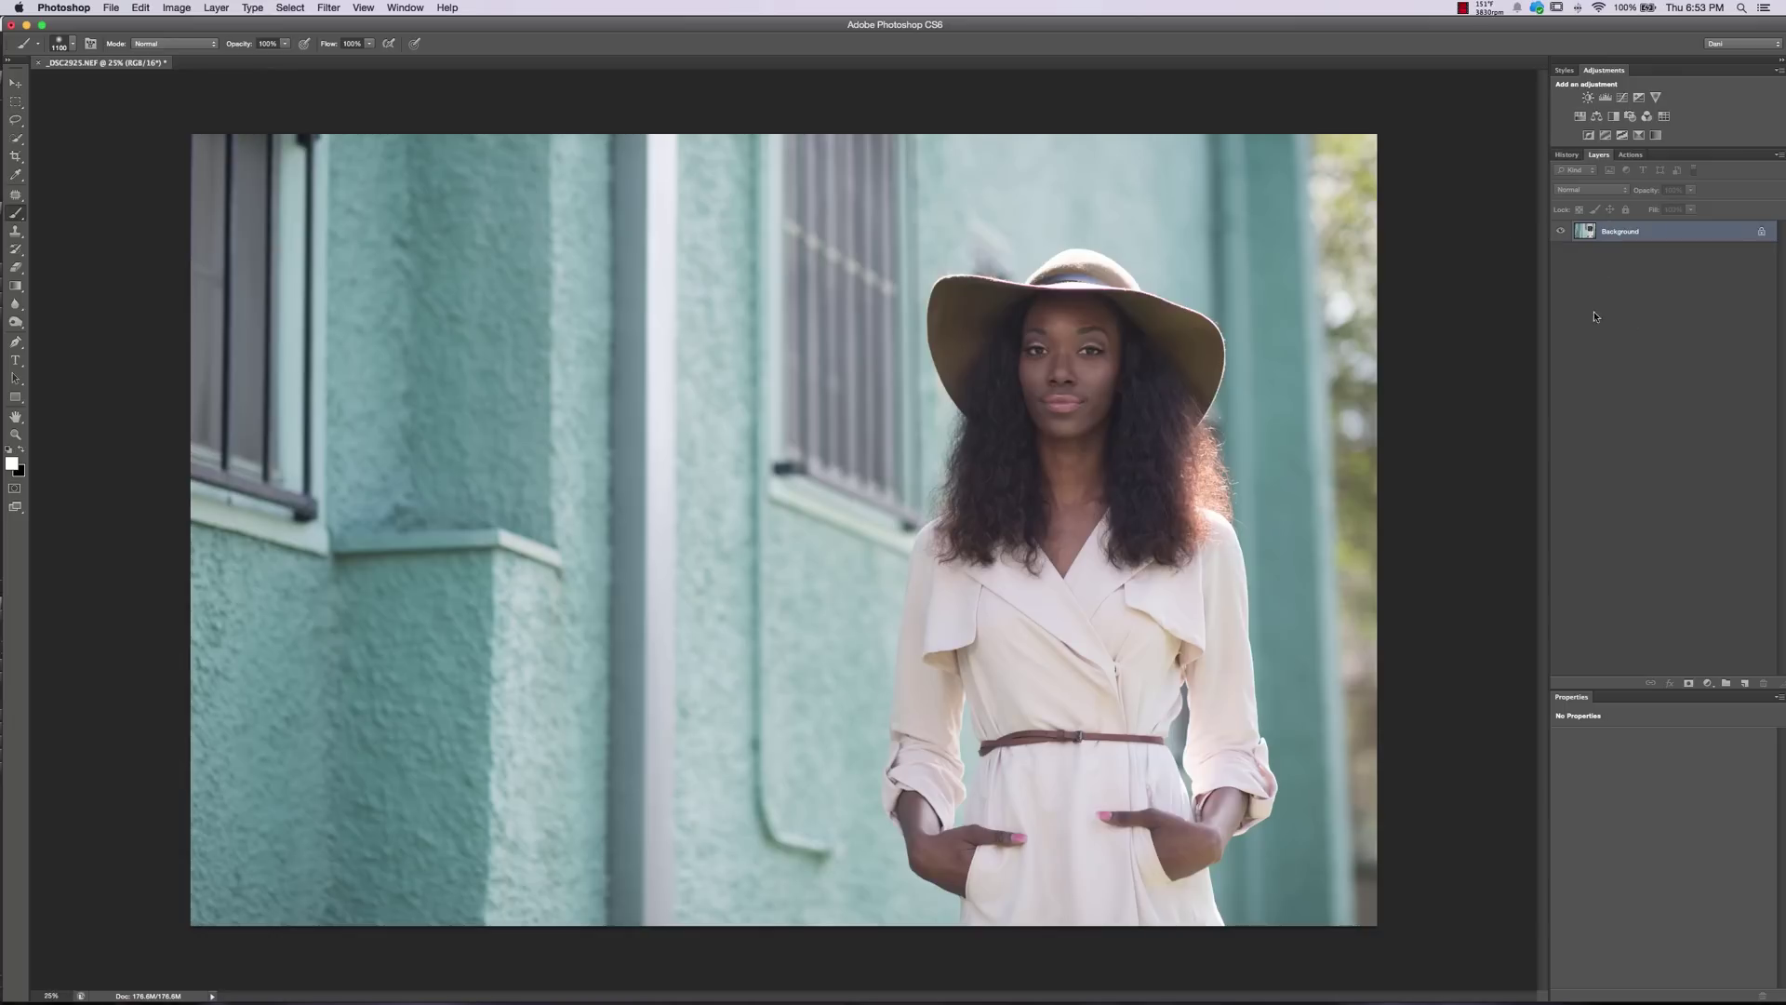
Look through the Window menu's panel list and close it without choosing a panel
click(402, 8)
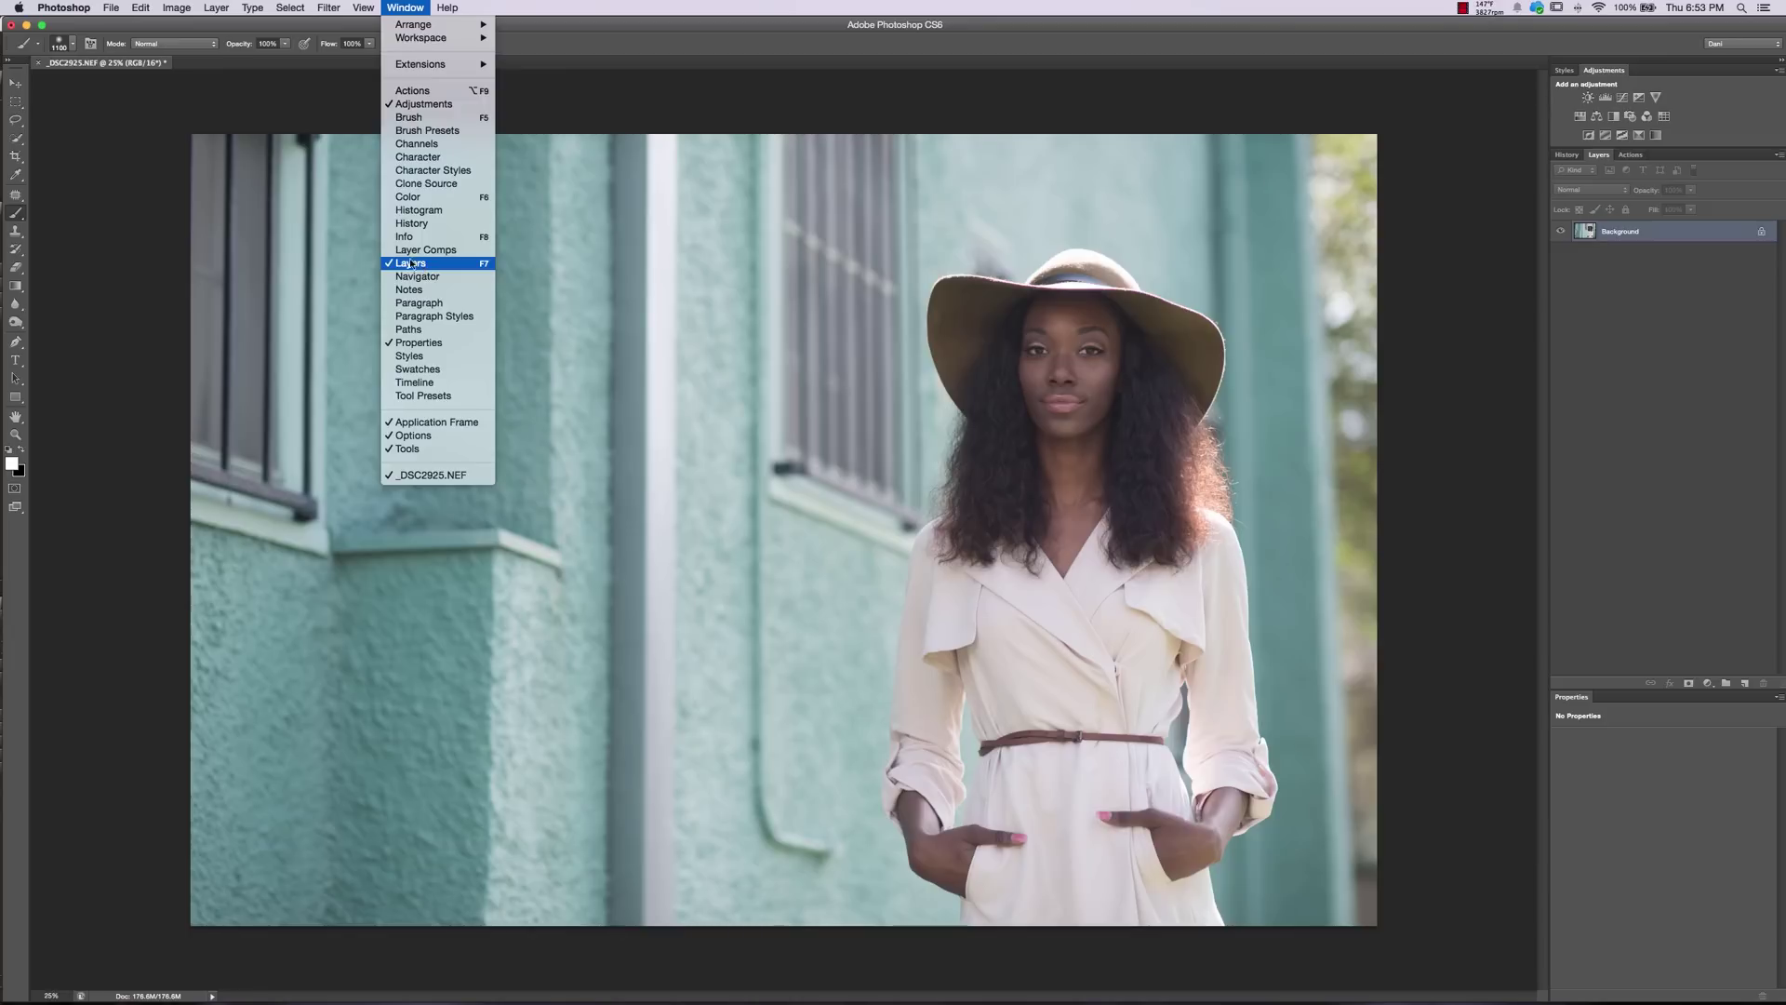
click(1689, 326)
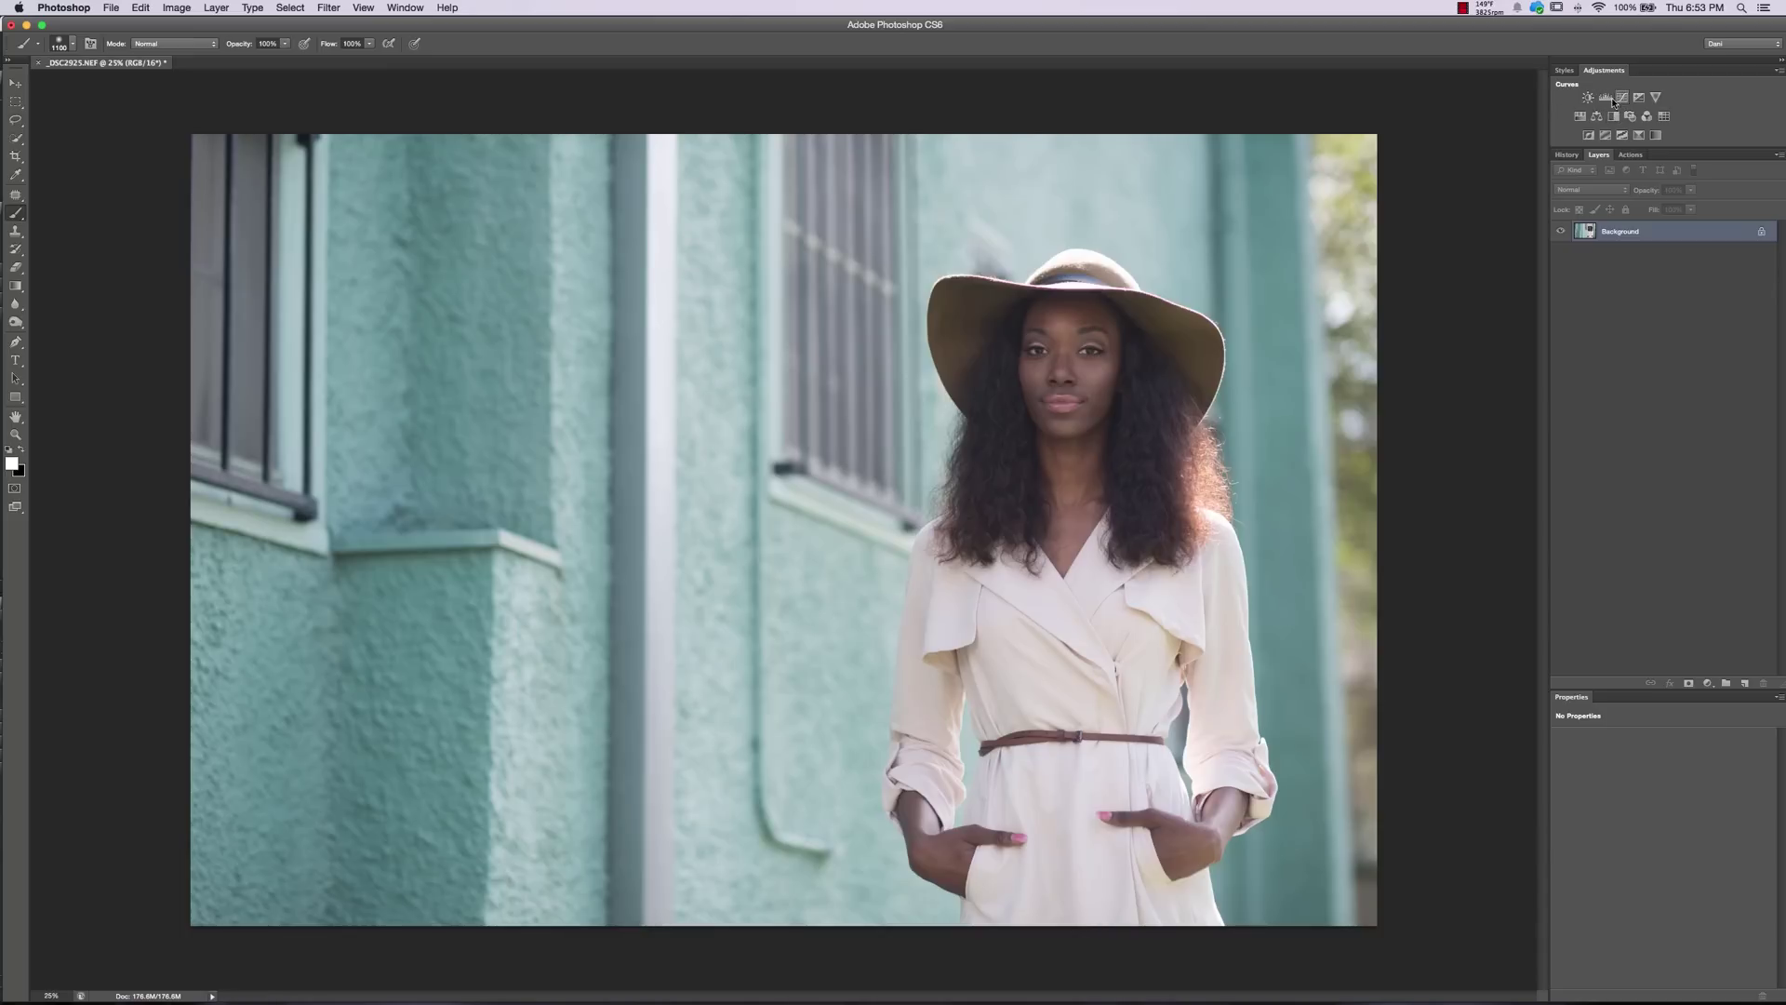
Add a Hue/Saturation layer with Hue at -110, inverting its mask twice so it stays white
click(1579, 118)
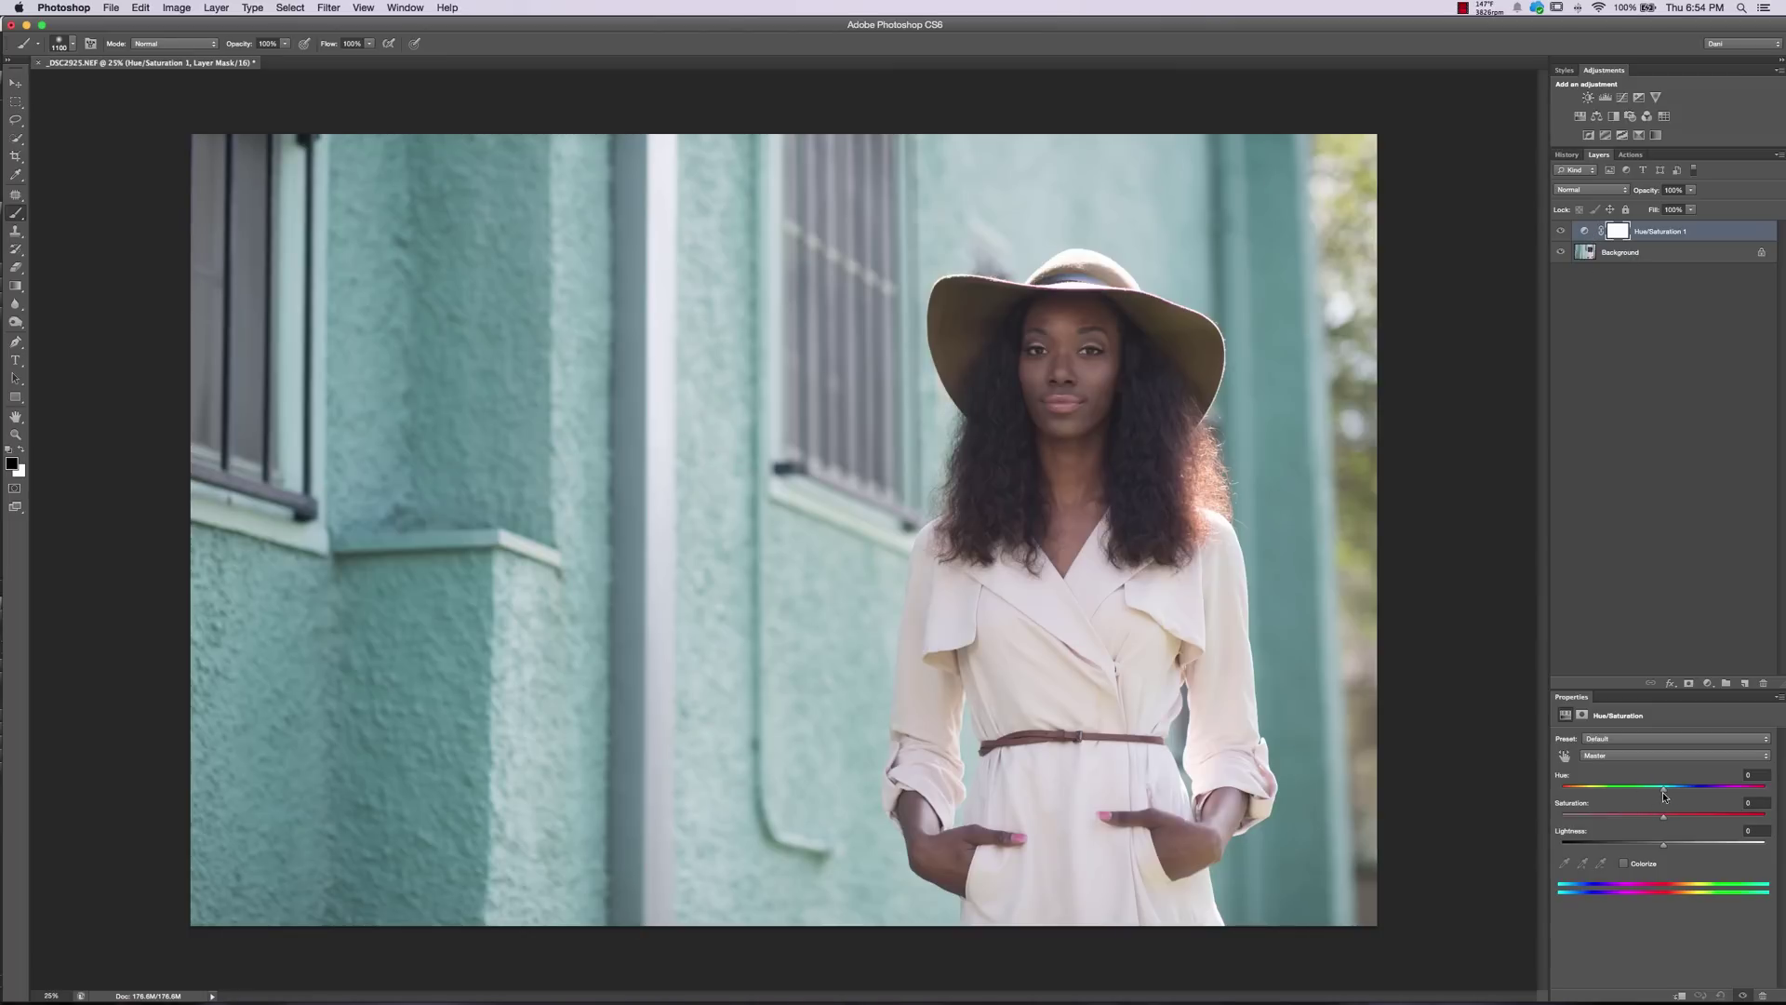
drag(1660, 794, 1599, 791)
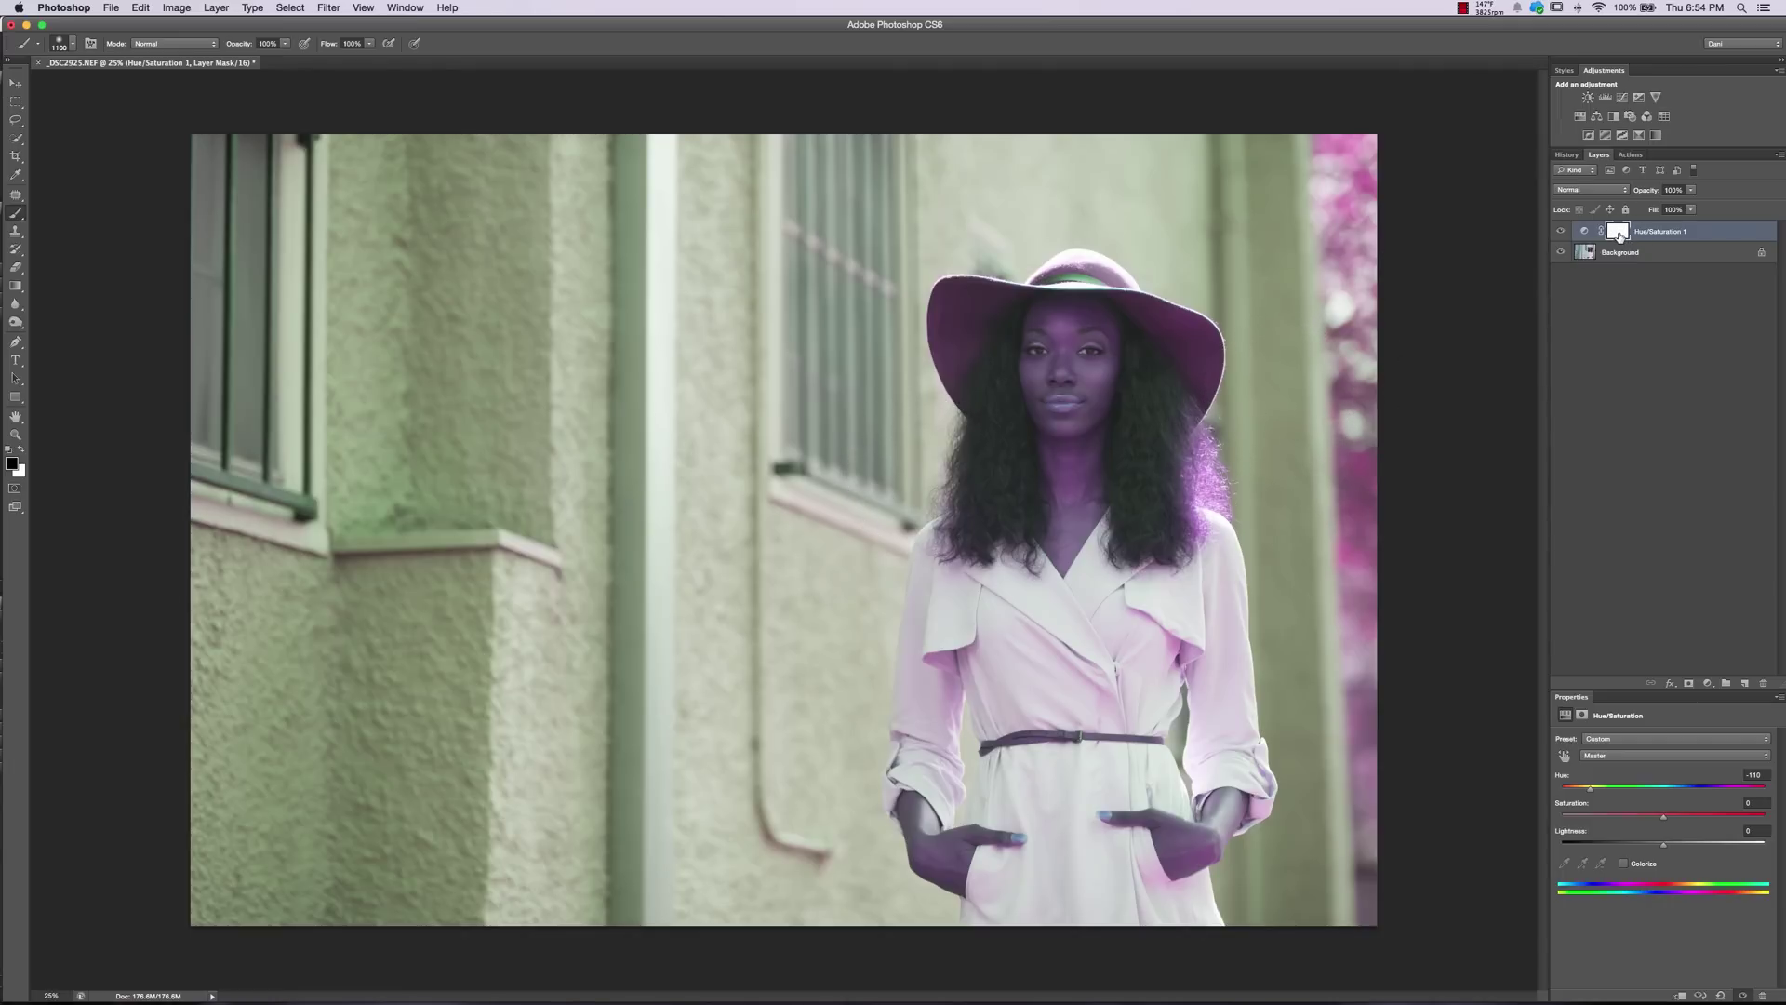
key(super+i)
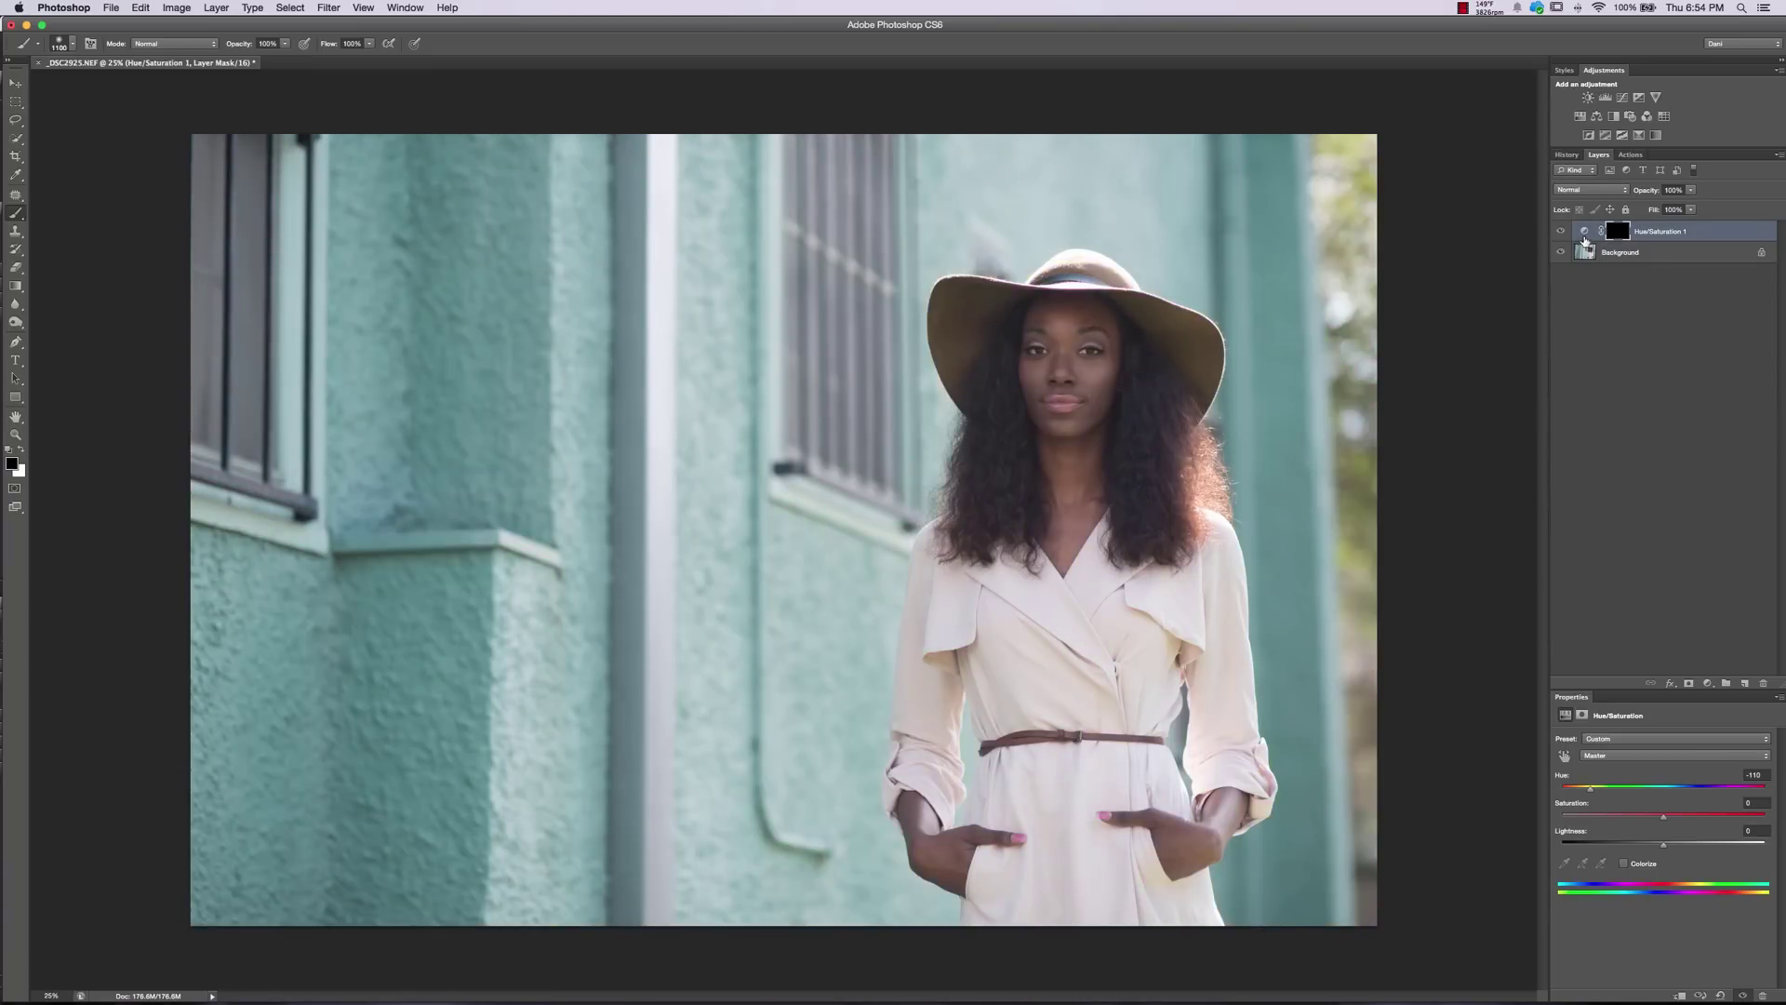
key(super+i)
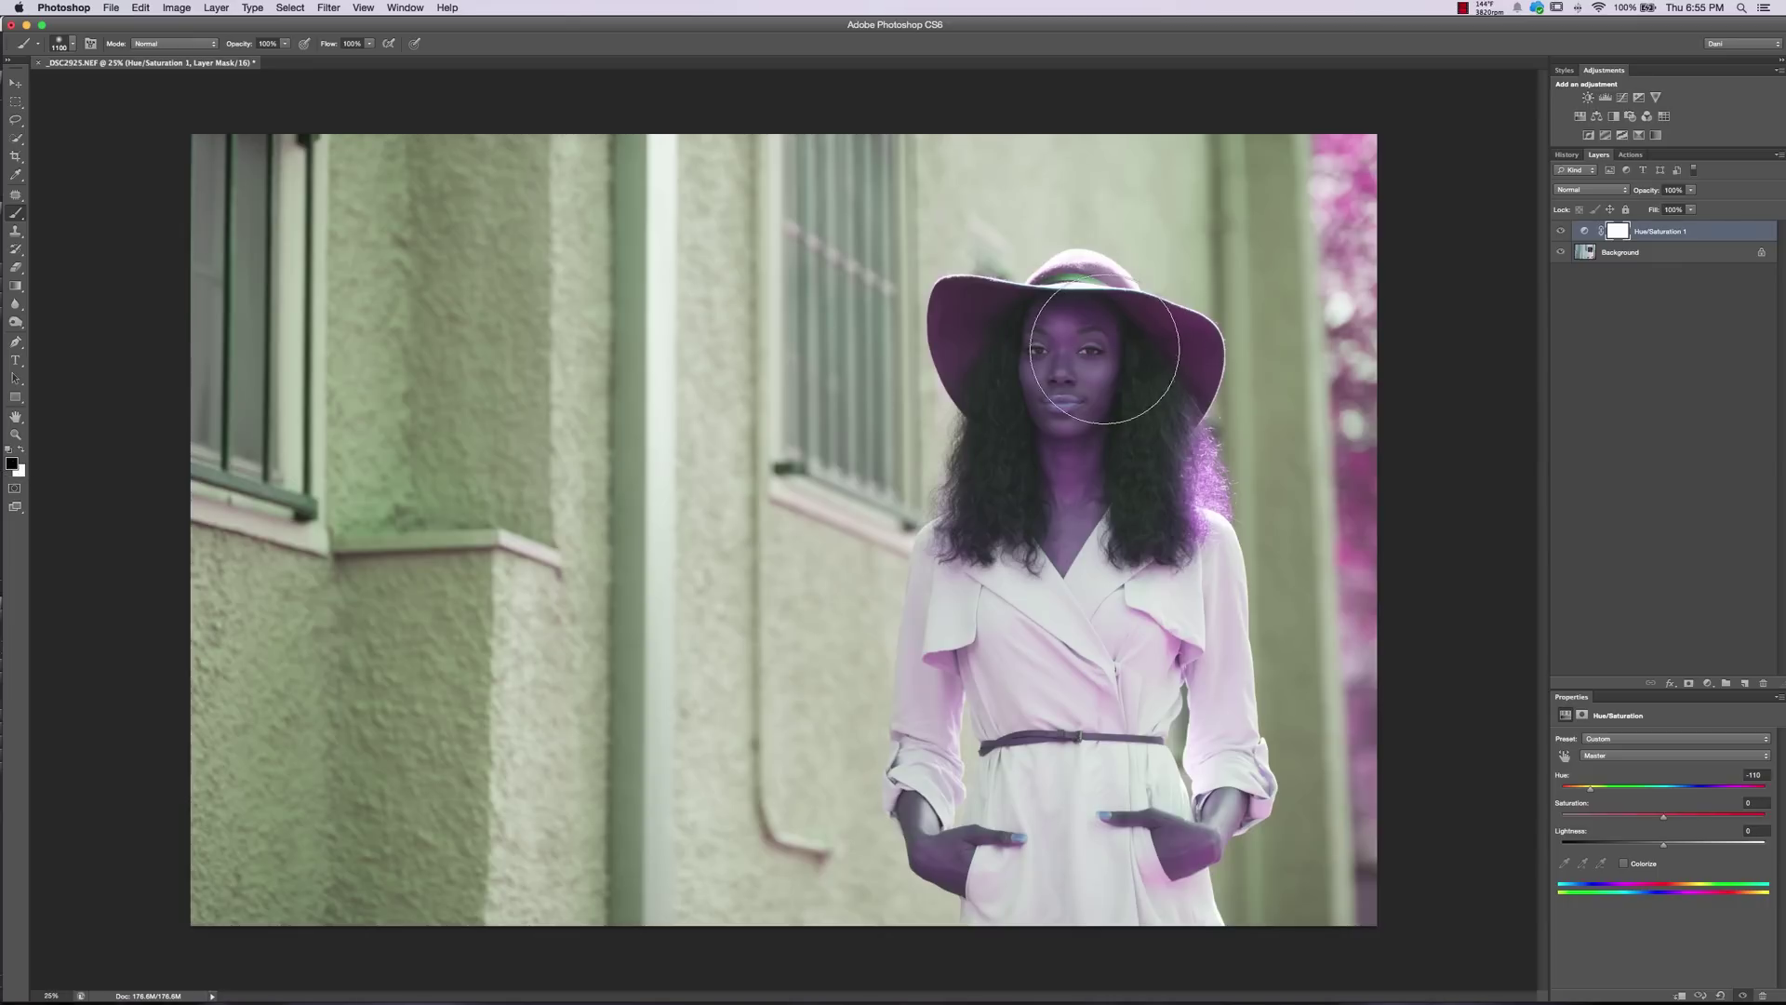
Paint black on the Hue/Saturation mask over the woman's face, neck and figure, checking the mask alone
mouse_move(1087, 347)
mouse_down()
mouse_move(1057, 485)
mouse_move(1138, 317)
mouse_move(1023, 393)
mouse_move(1113, 400)
mouse_move(995, 456)
mouse_move(1096, 346)
mouse_move(1082, 545)
mouse_move(1070, 397)
mouse_move(1088, 634)
mouse_move(1096, 470)
mouse_move(1061, 525)
mouse_up()
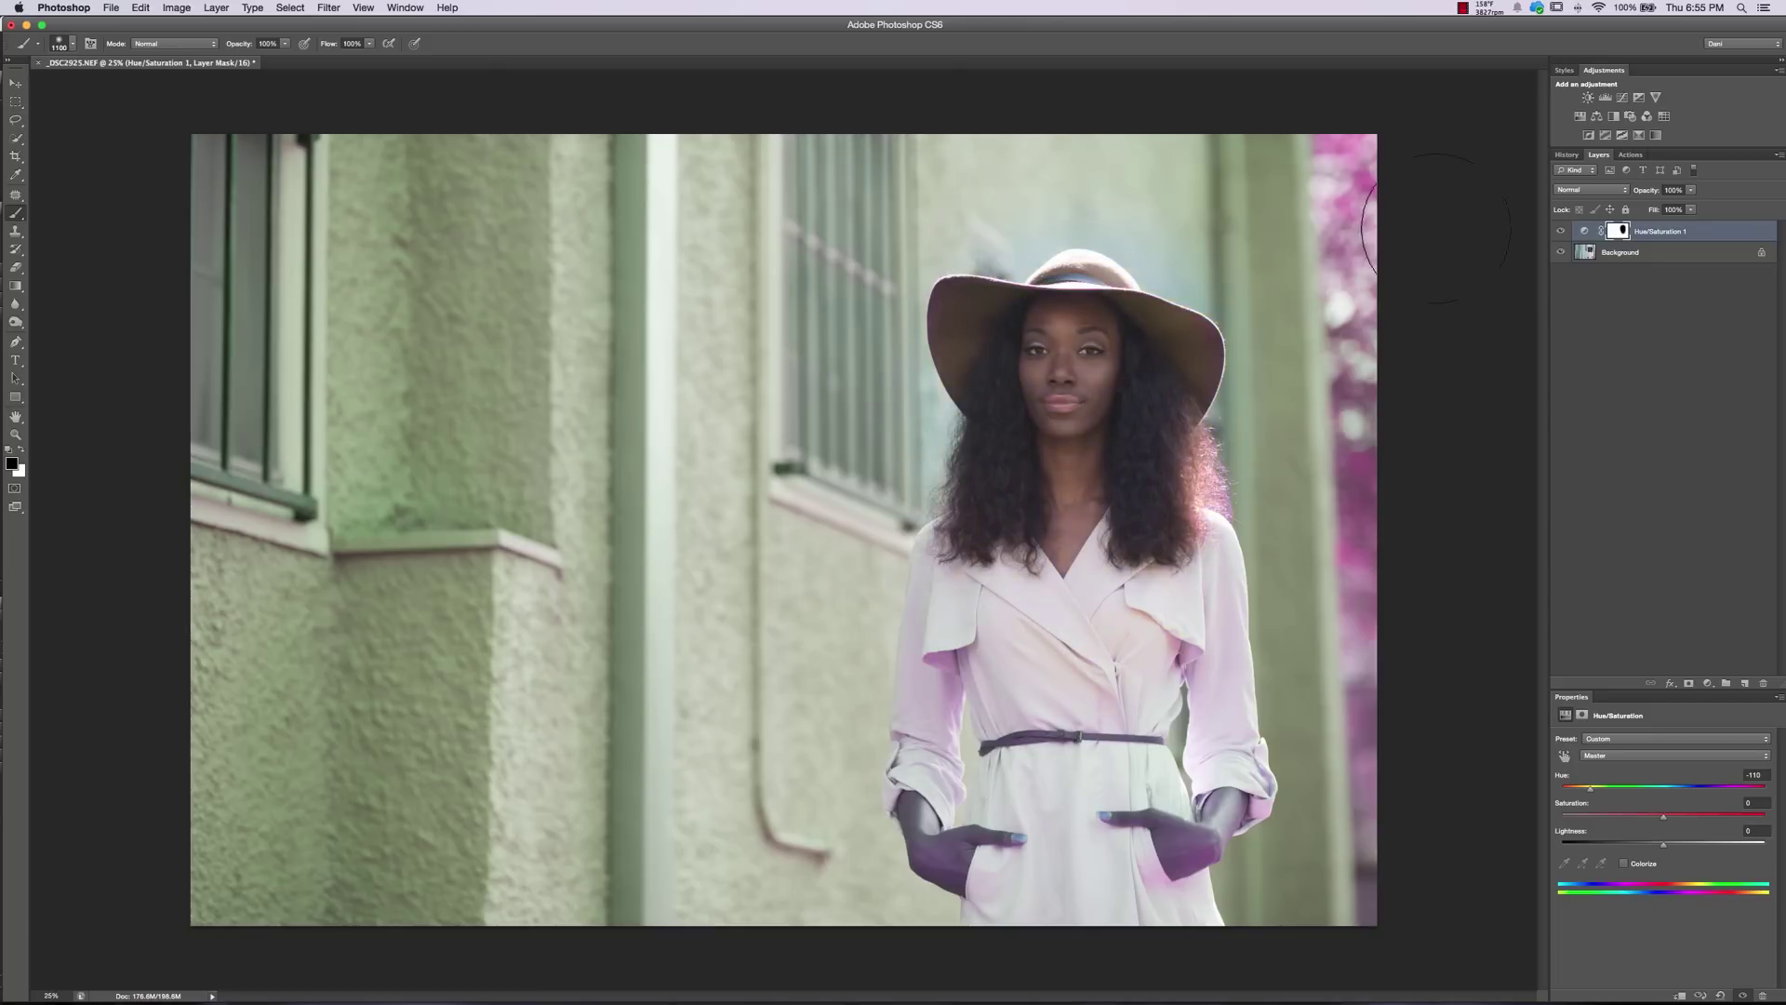
alt+click(1621, 232)
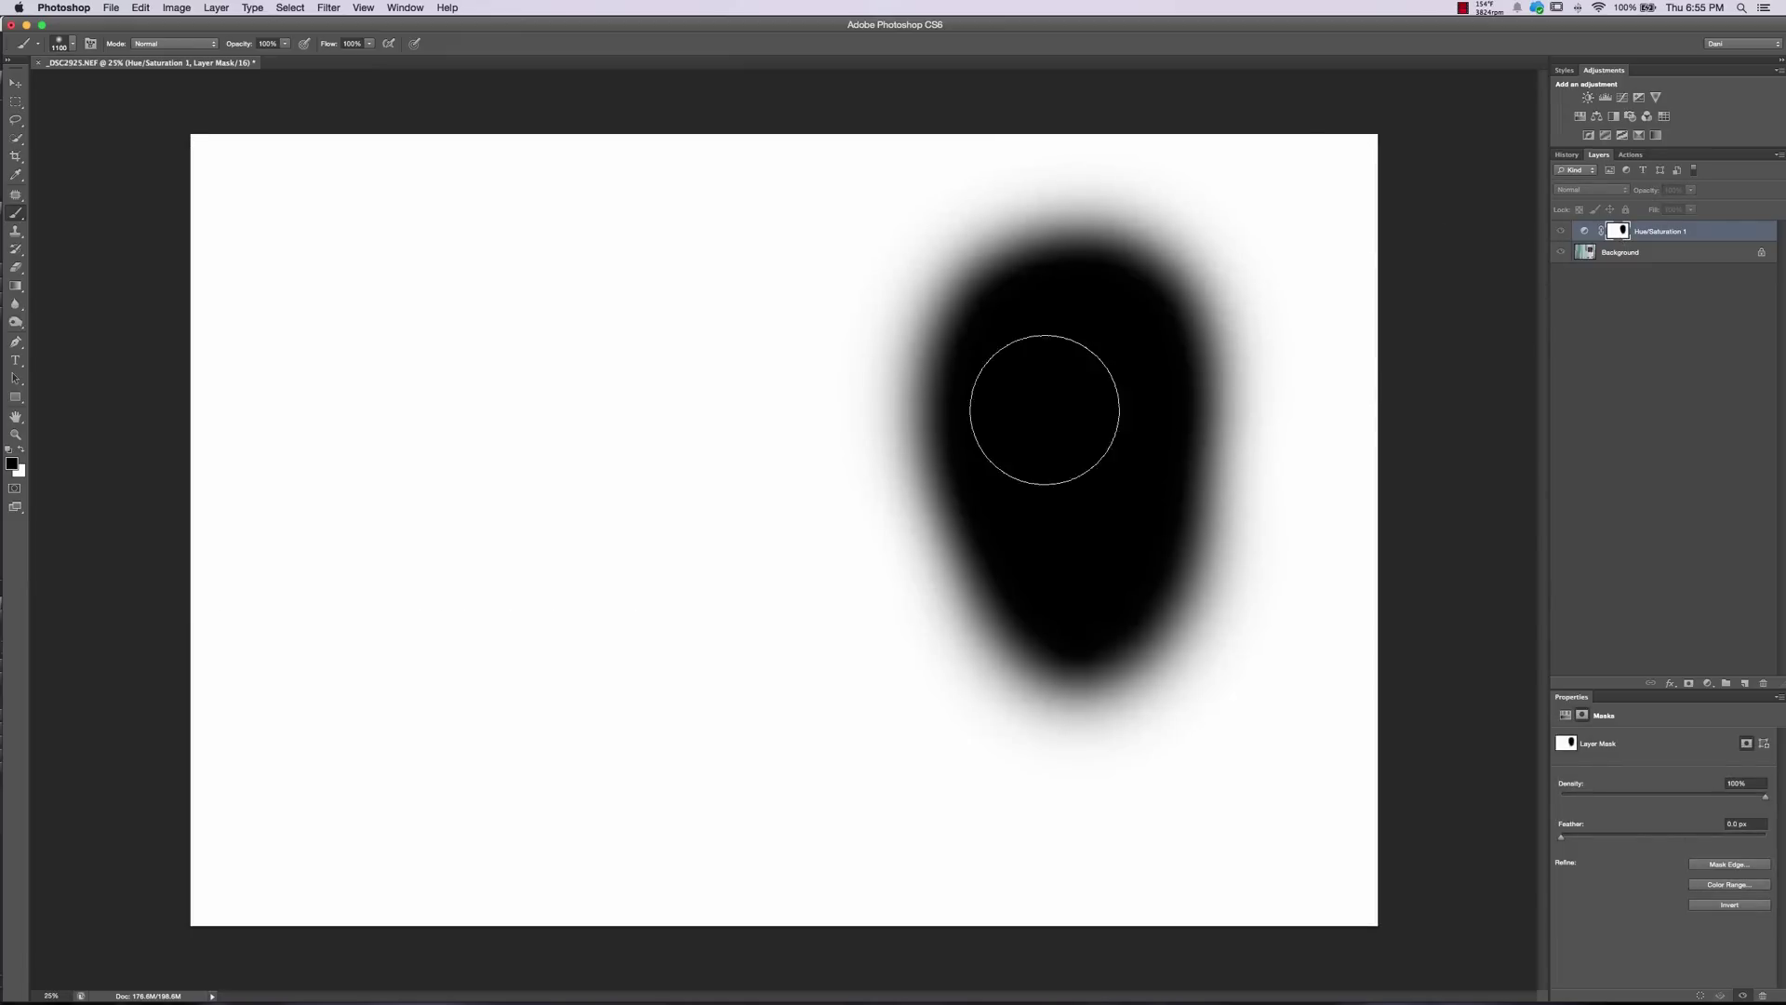
mouse_move(1048, 590)
mouse_down()
mouse_move(1024, 797)
mouse_move(1128, 590)
mouse_move(1130, 774)
mouse_move(945, 740)
mouse_move(997, 408)
mouse_move(1075, 598)
mouse_move(1196, 540)
mouse_up()
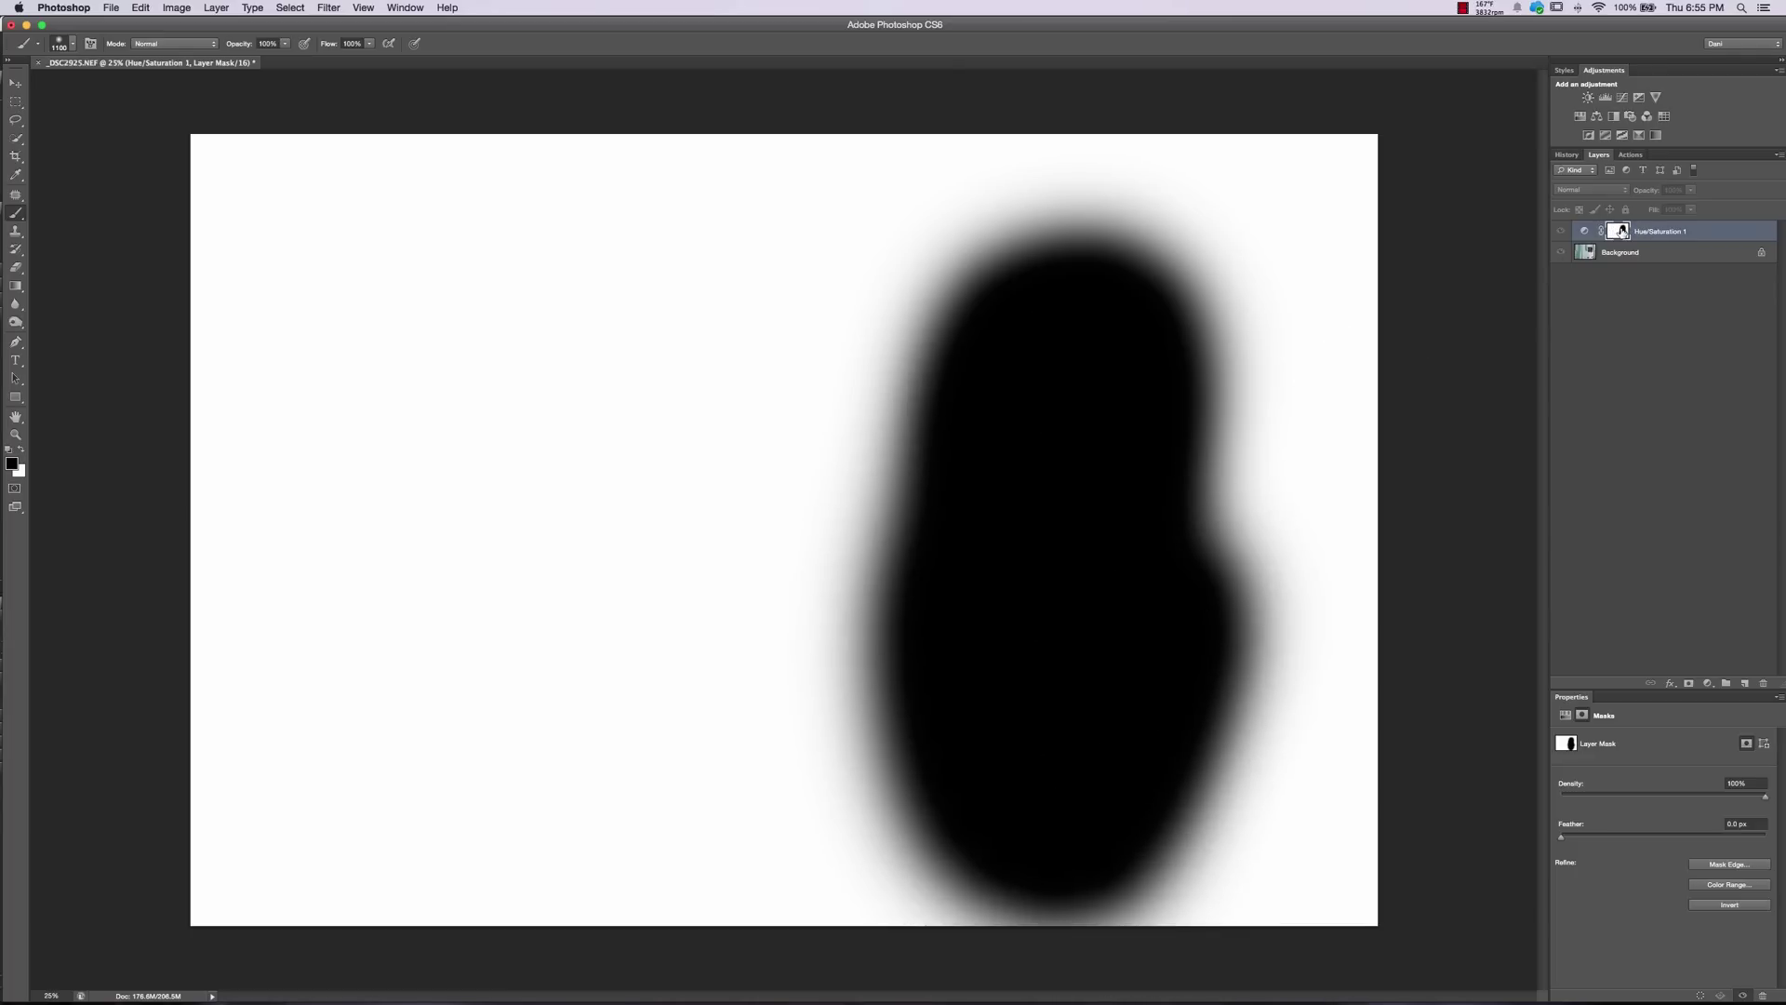
alt+click(1623, 233)
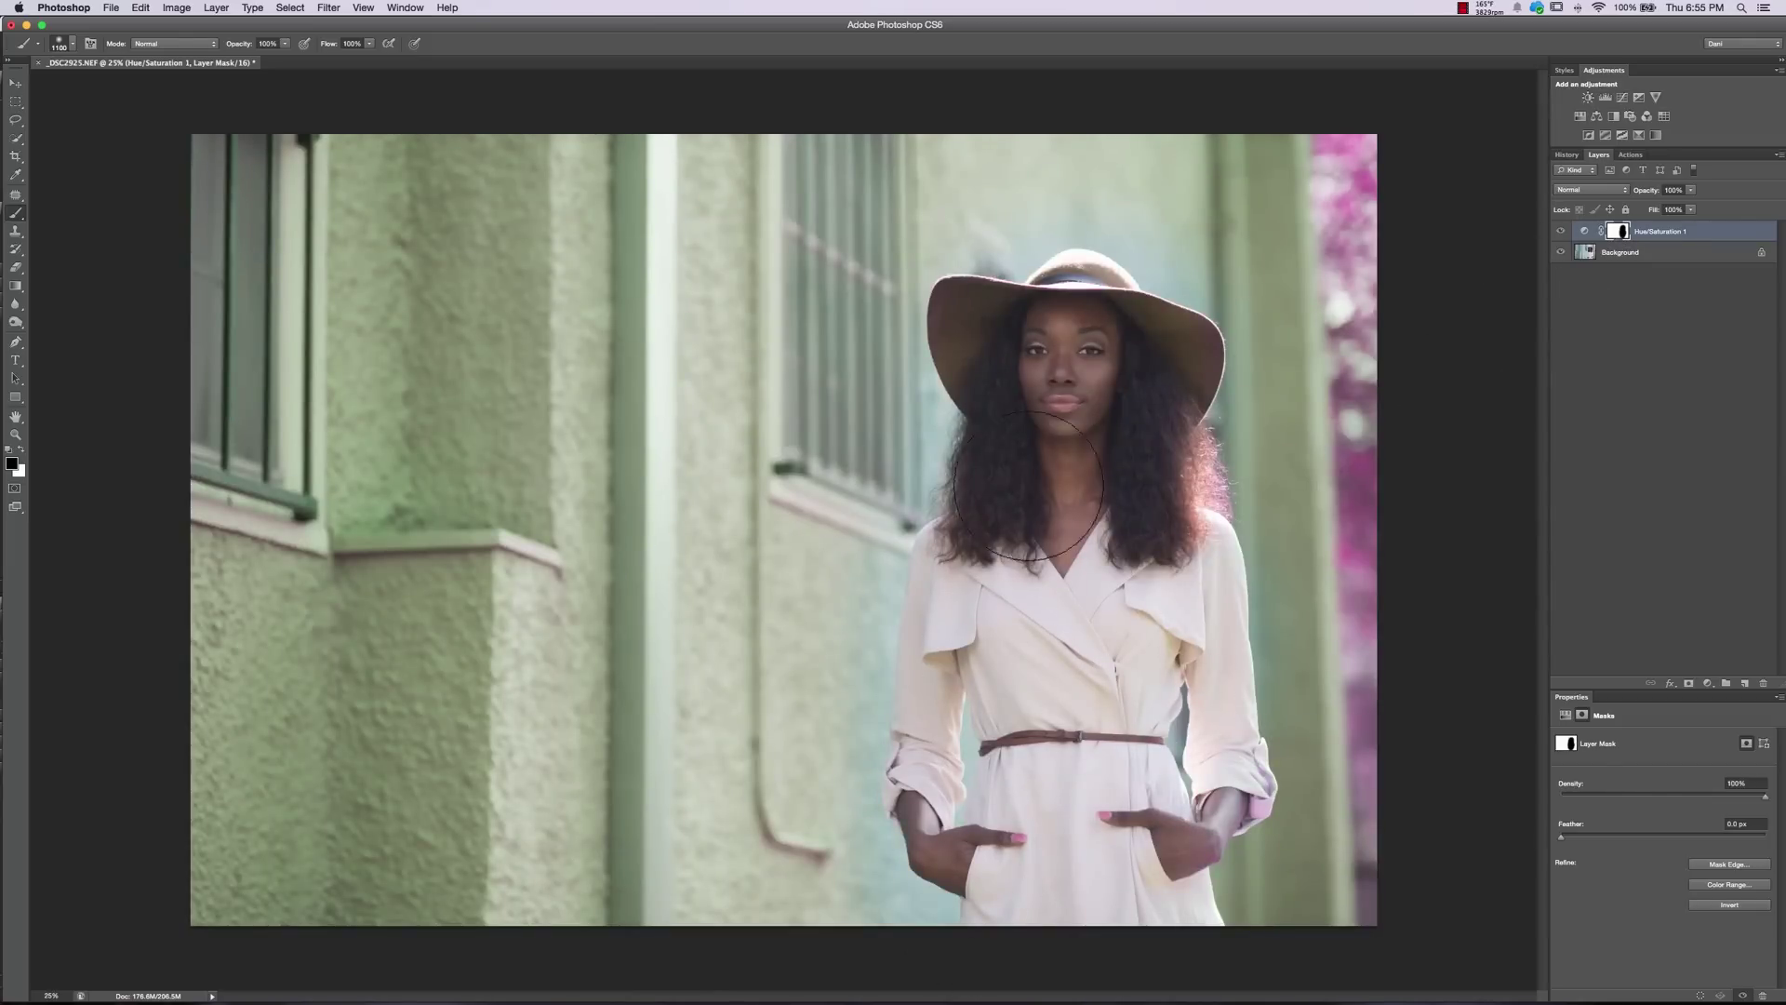
drag(688, 419, 183, 458)
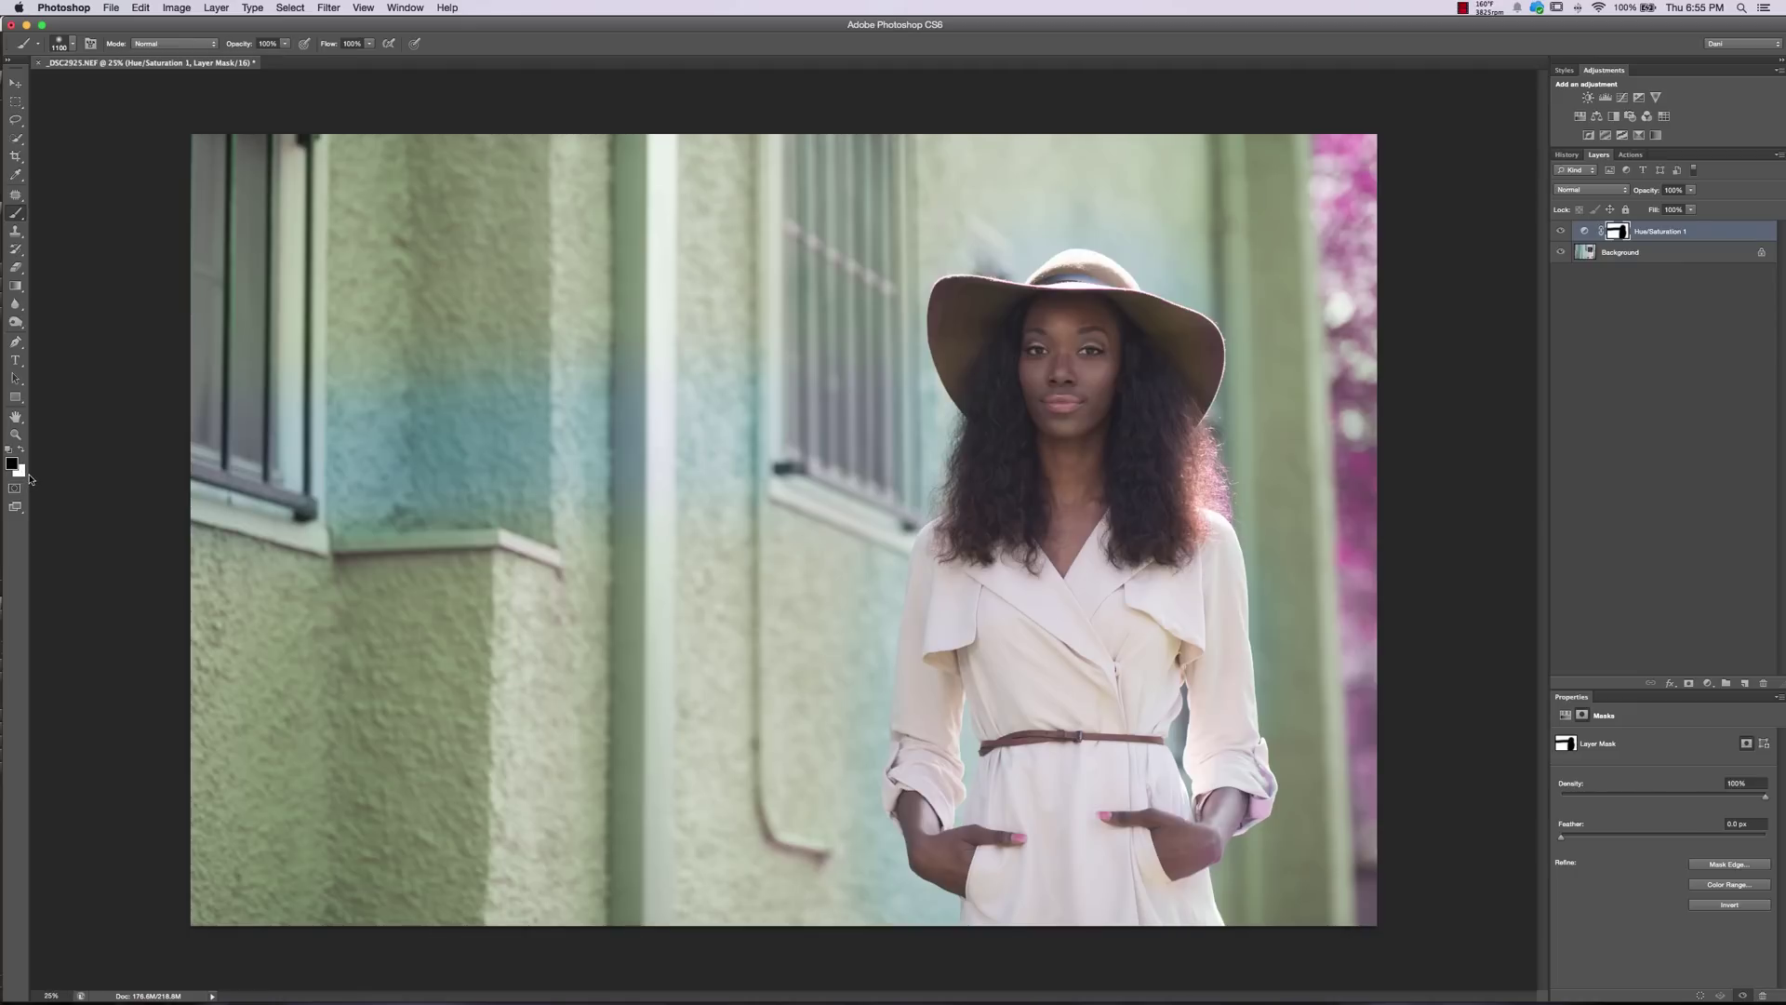
Paint white over the left wall's blue band and erase stray black marks and smudges from the mask
key(x)
mouse_move(411, 407)
mouse_down()
mouse_move(251, 480)
mouse_move(461, 427)
mouse_move(272, 522)
mouse_move(422, 493)
mouse_move(412, 526)
mouse_move(425, 369)
mouse_move(502, 421)
mouse_move(324, 477)
mouse_move(514, 545)
mouse_move(657, 380)
mouse_move(543, 460)
mouse_move(595, 499)
mouse_up()
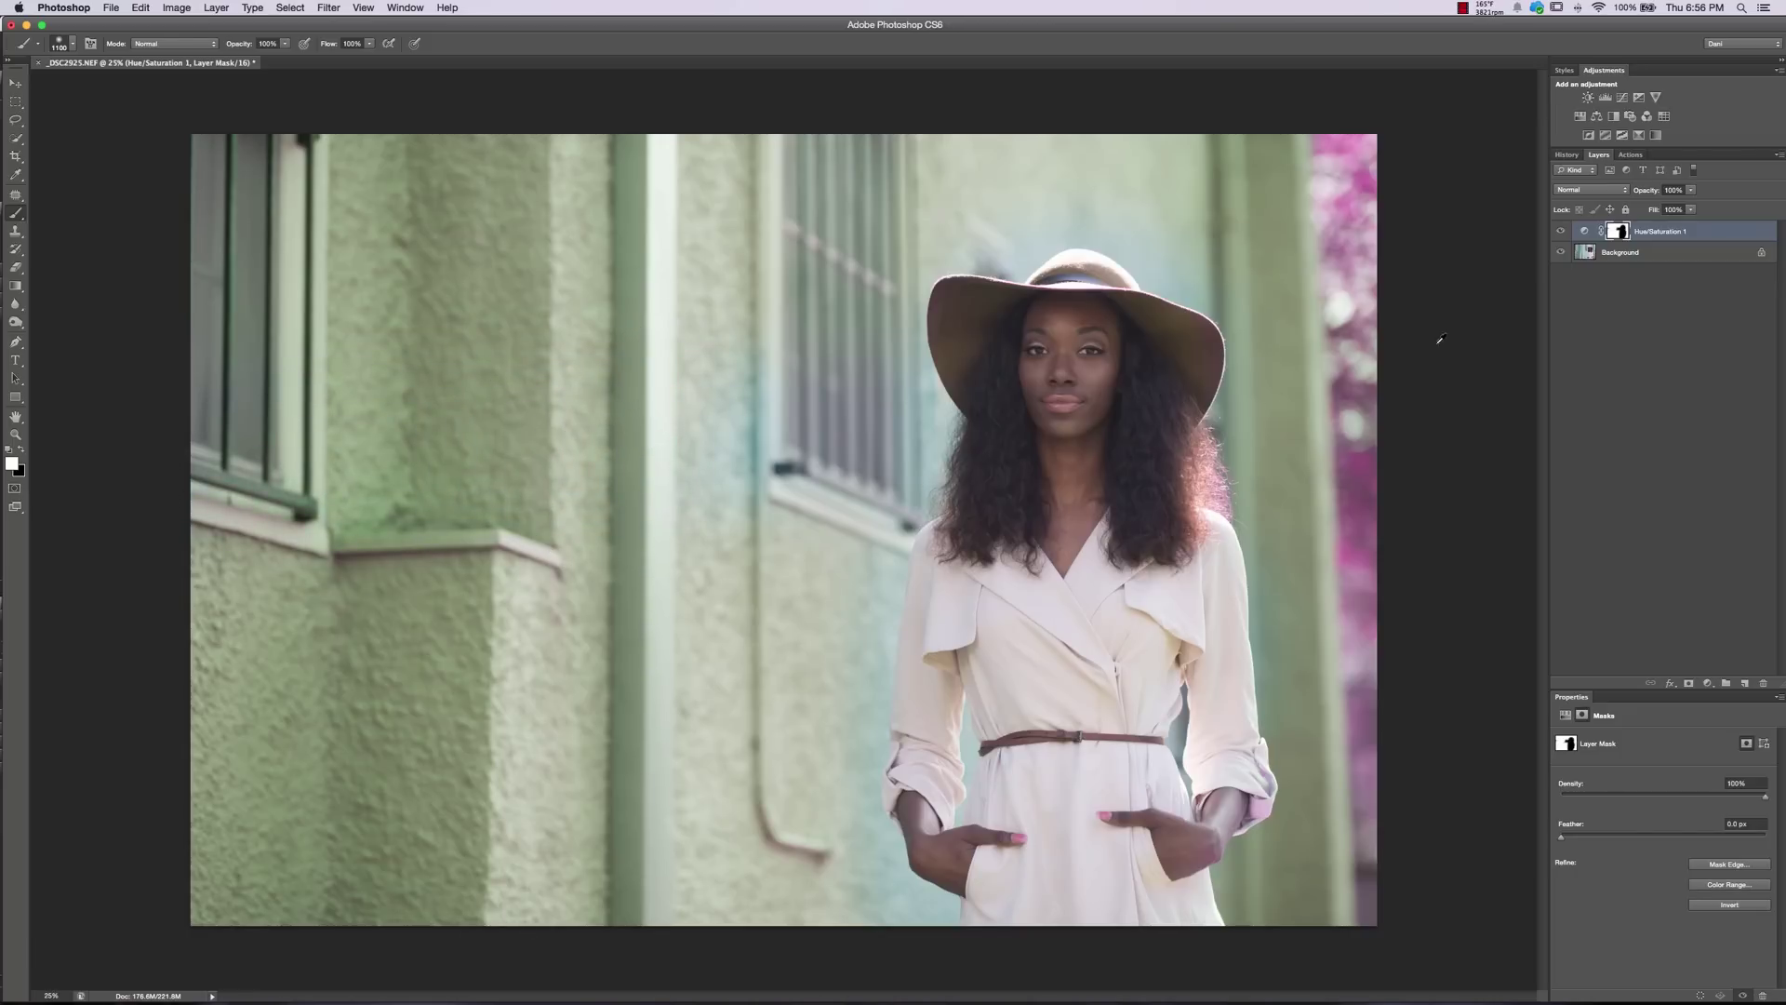
alt+click(1617, 232)
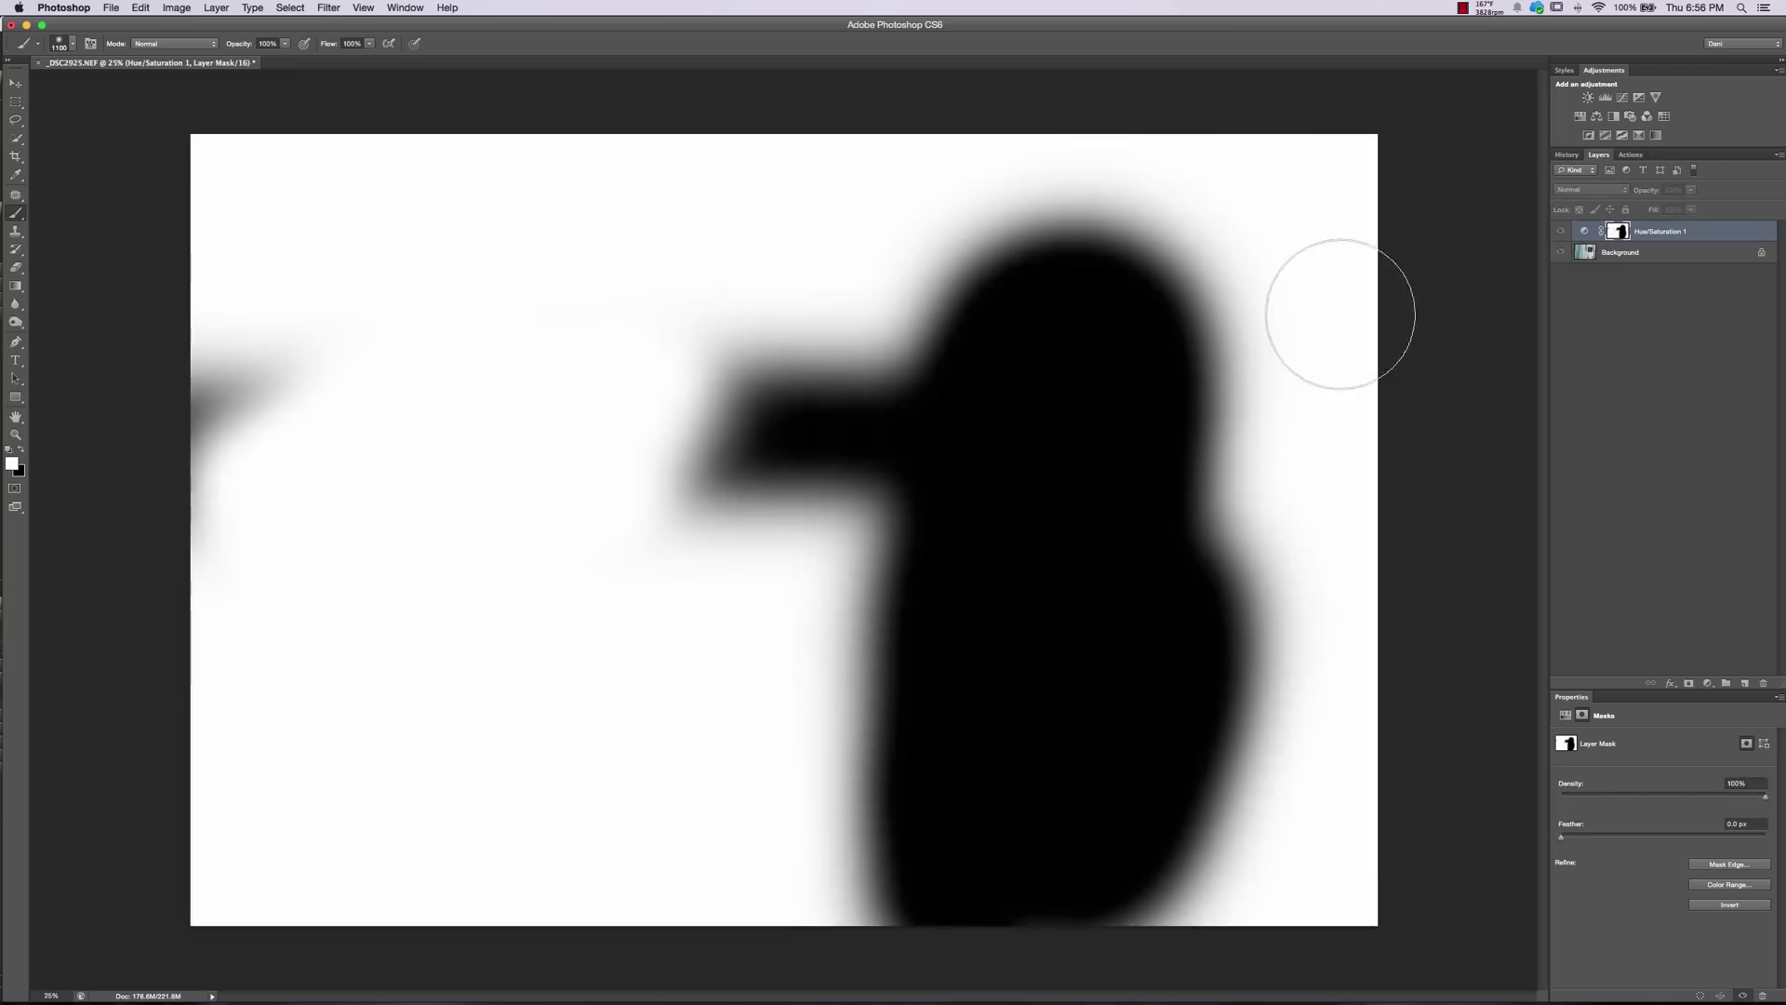
mouse_move(787, 444)
mouse_down()
mouse_move(762, 416)
mouse_move(770, 397)
mouse_move(782, 506)
mouse_move(767, 381)
mouse_move(581, 382)
mouse_move(352, 403)
mouse_move(173, 448)
mouse_up()
mouse_move(654, 462)
mouse_down()
mouse_move(737, 468)
mouse_move(762, 503)
mouse_up()
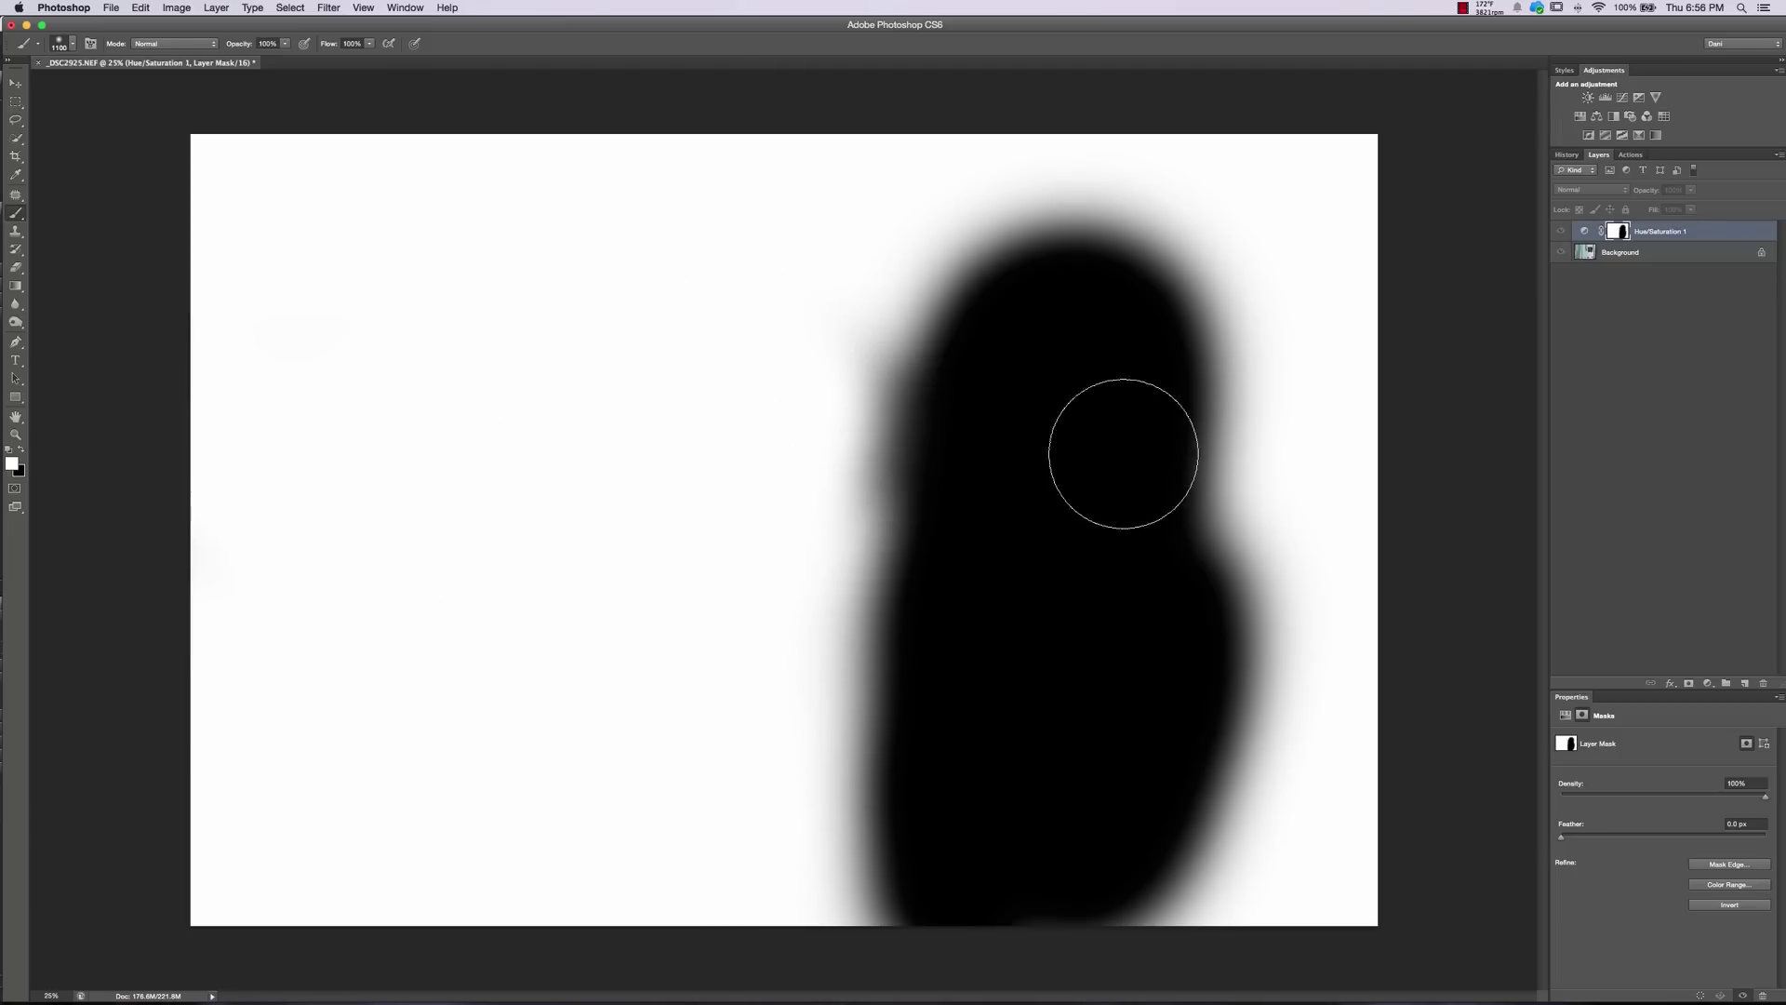
alt+click(1619, 233)
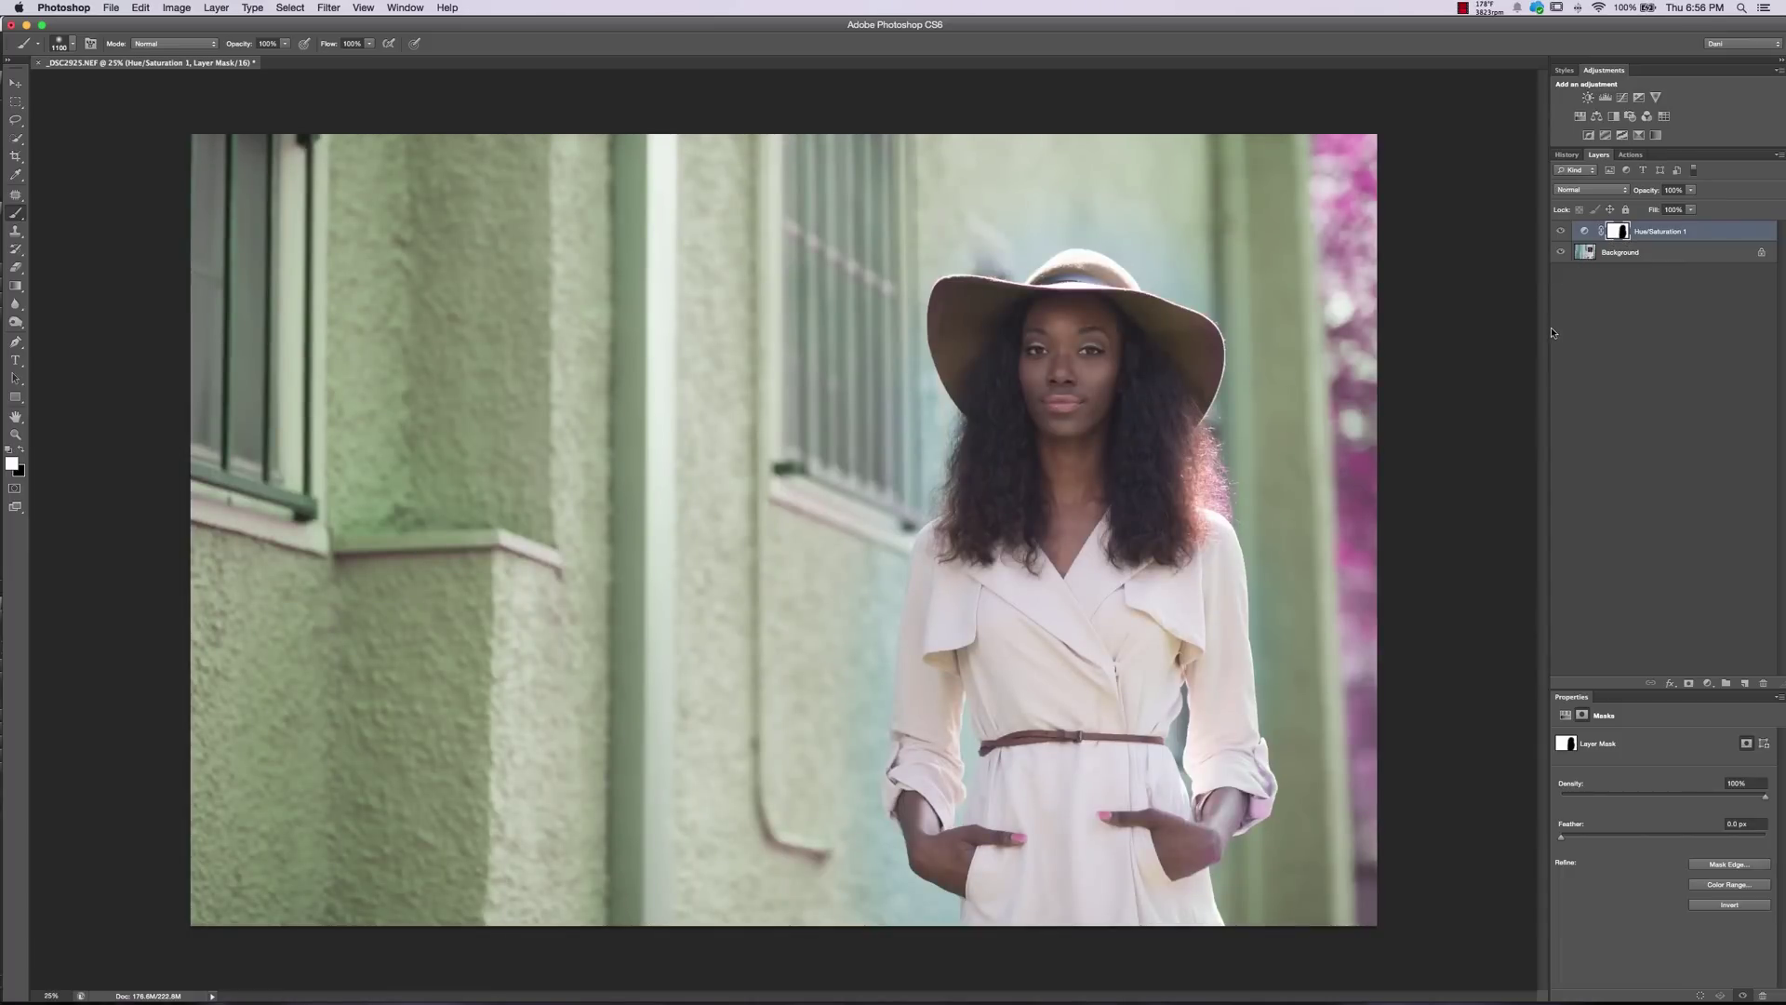
Using the red mask overlay, touch up the mask around the right hand, arm and figure's left side
key(backslash)
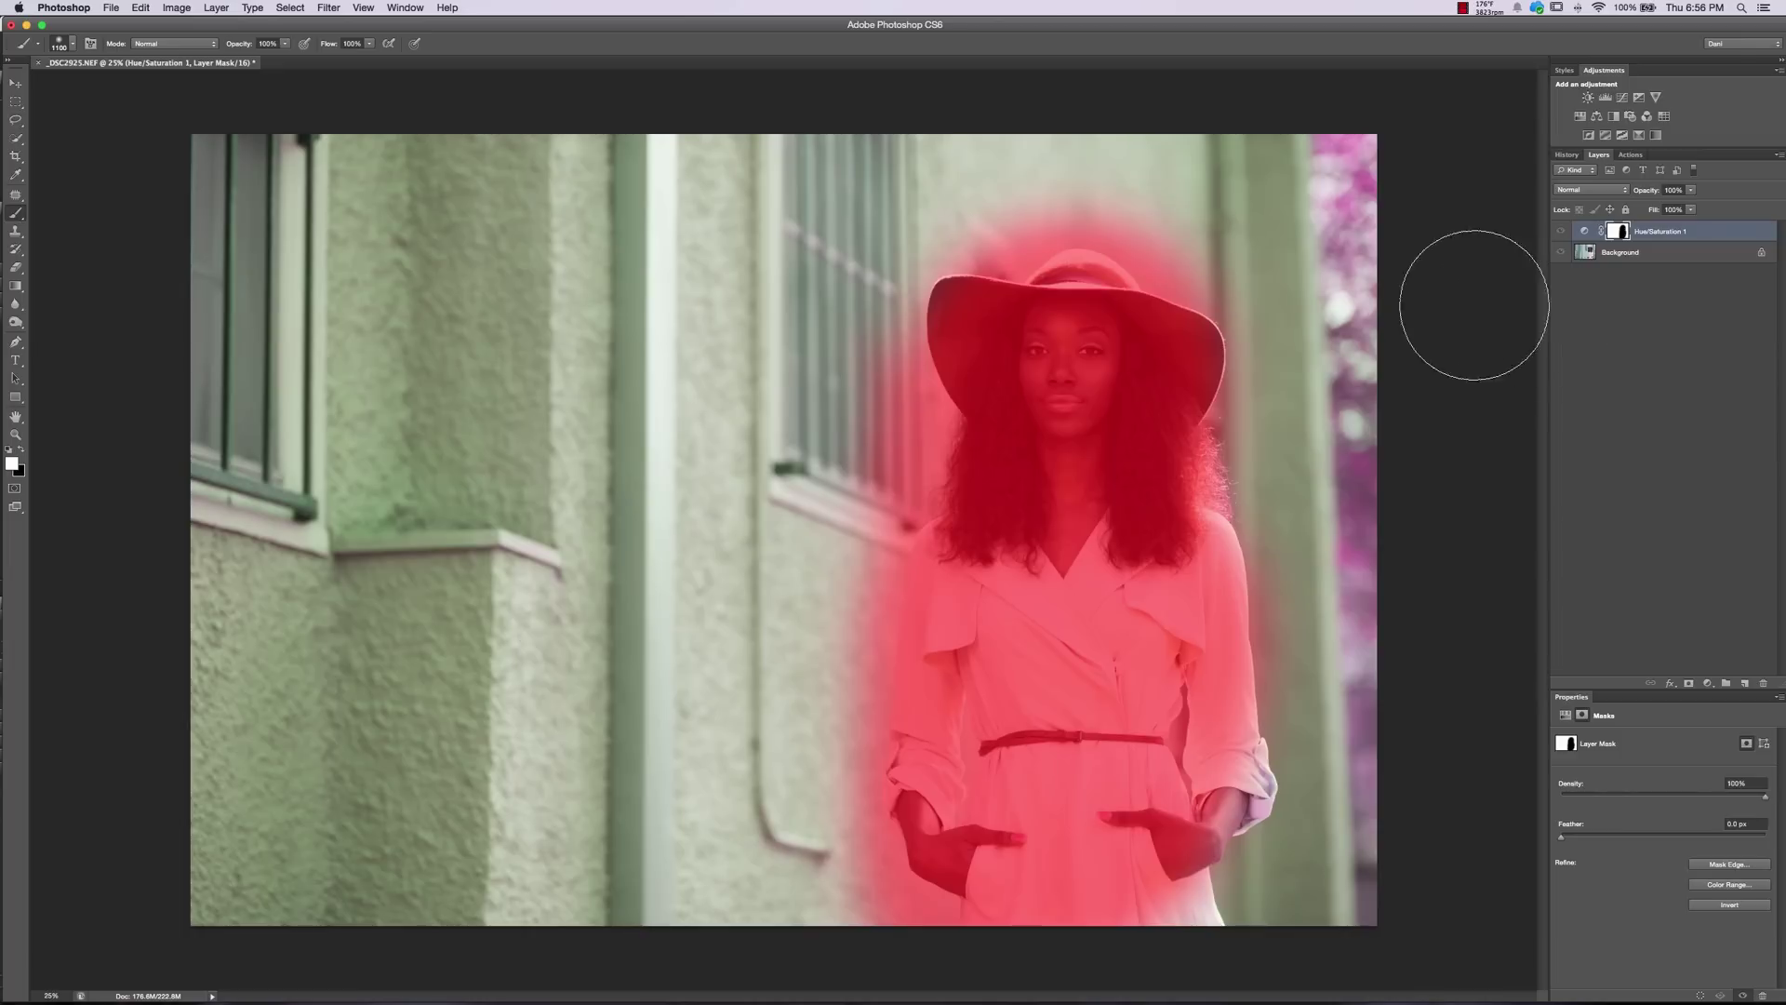
drag(1175, 828, 1153, 912)
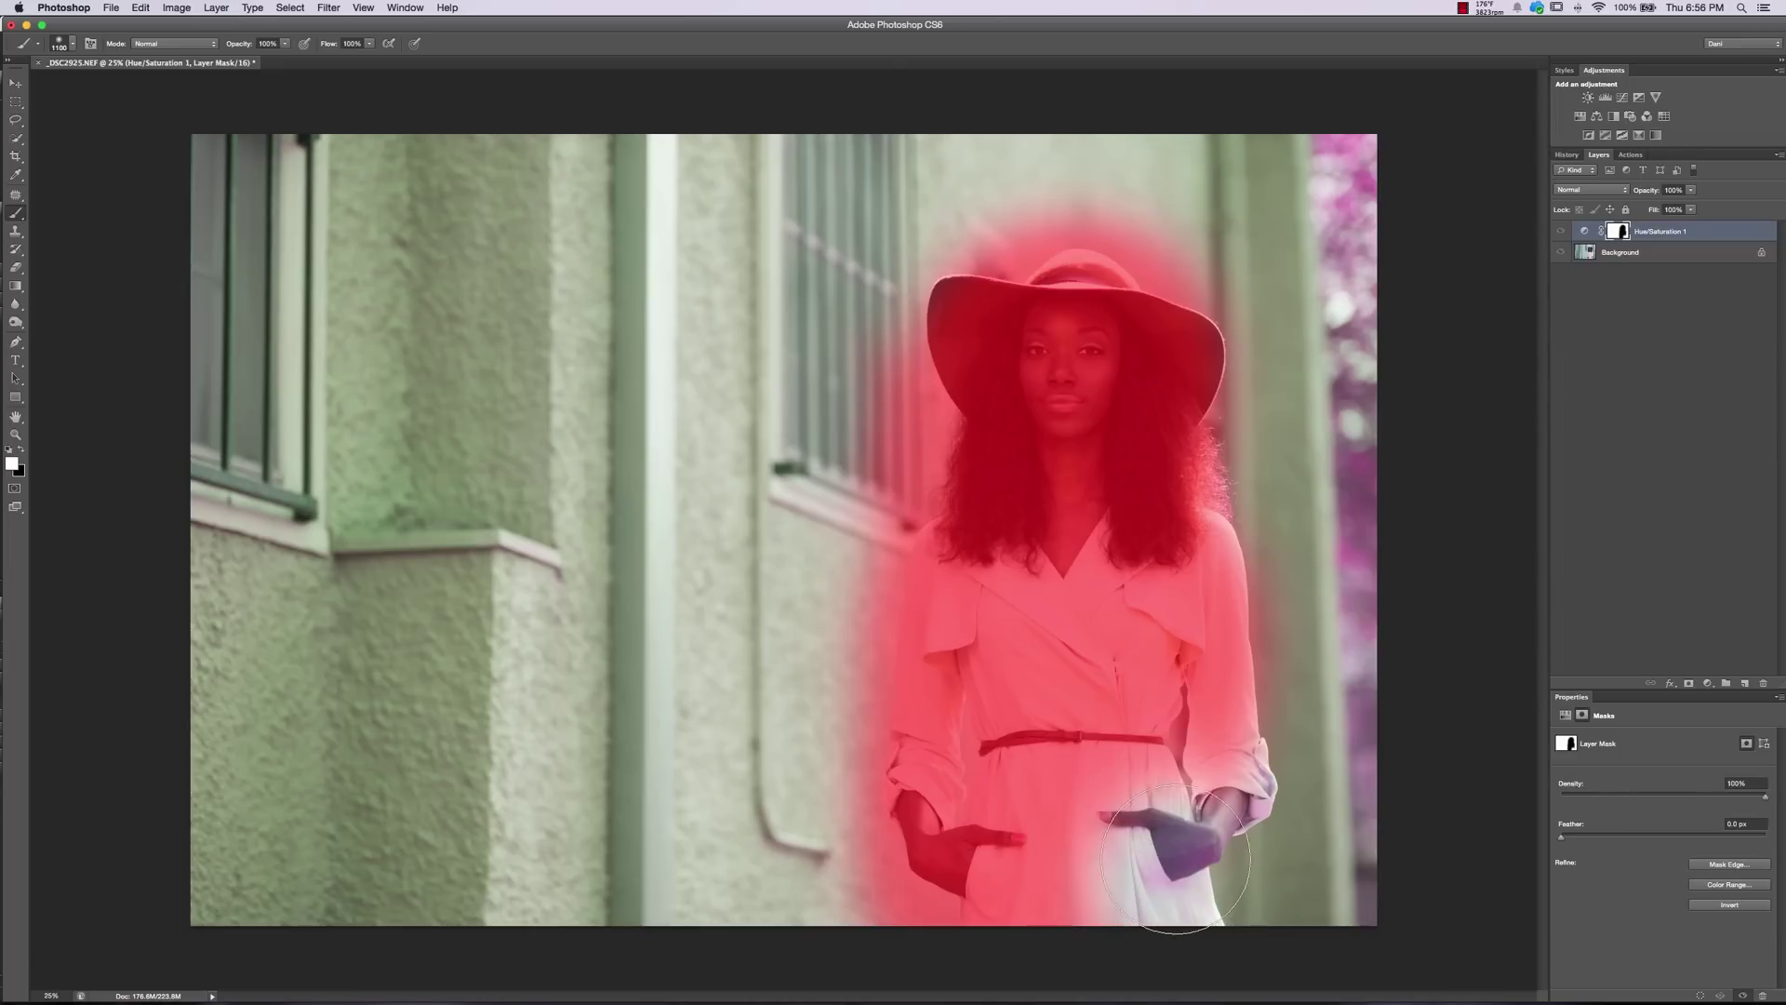
key(x)
mouse_move(1198, 840)
mouse_down()
mouse_move(1173, 799)
mouse_move(1128, 850)
mouse_up()
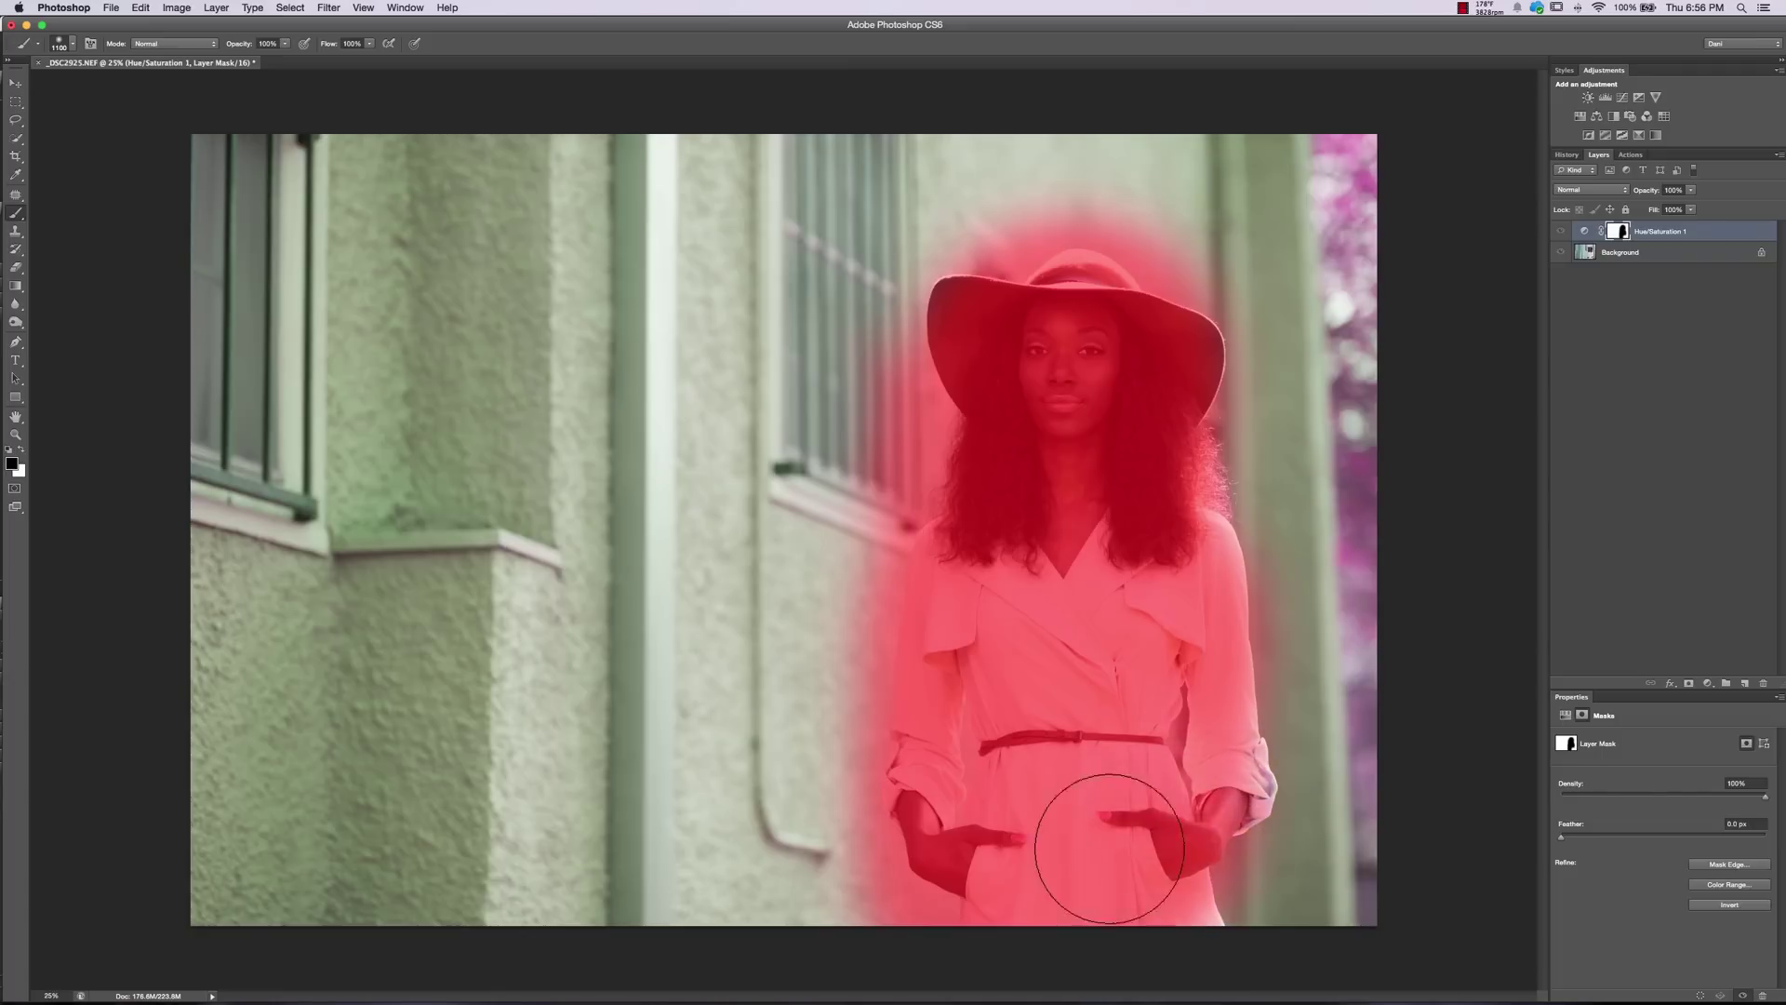
drag(1174, 784, 1156, 819)
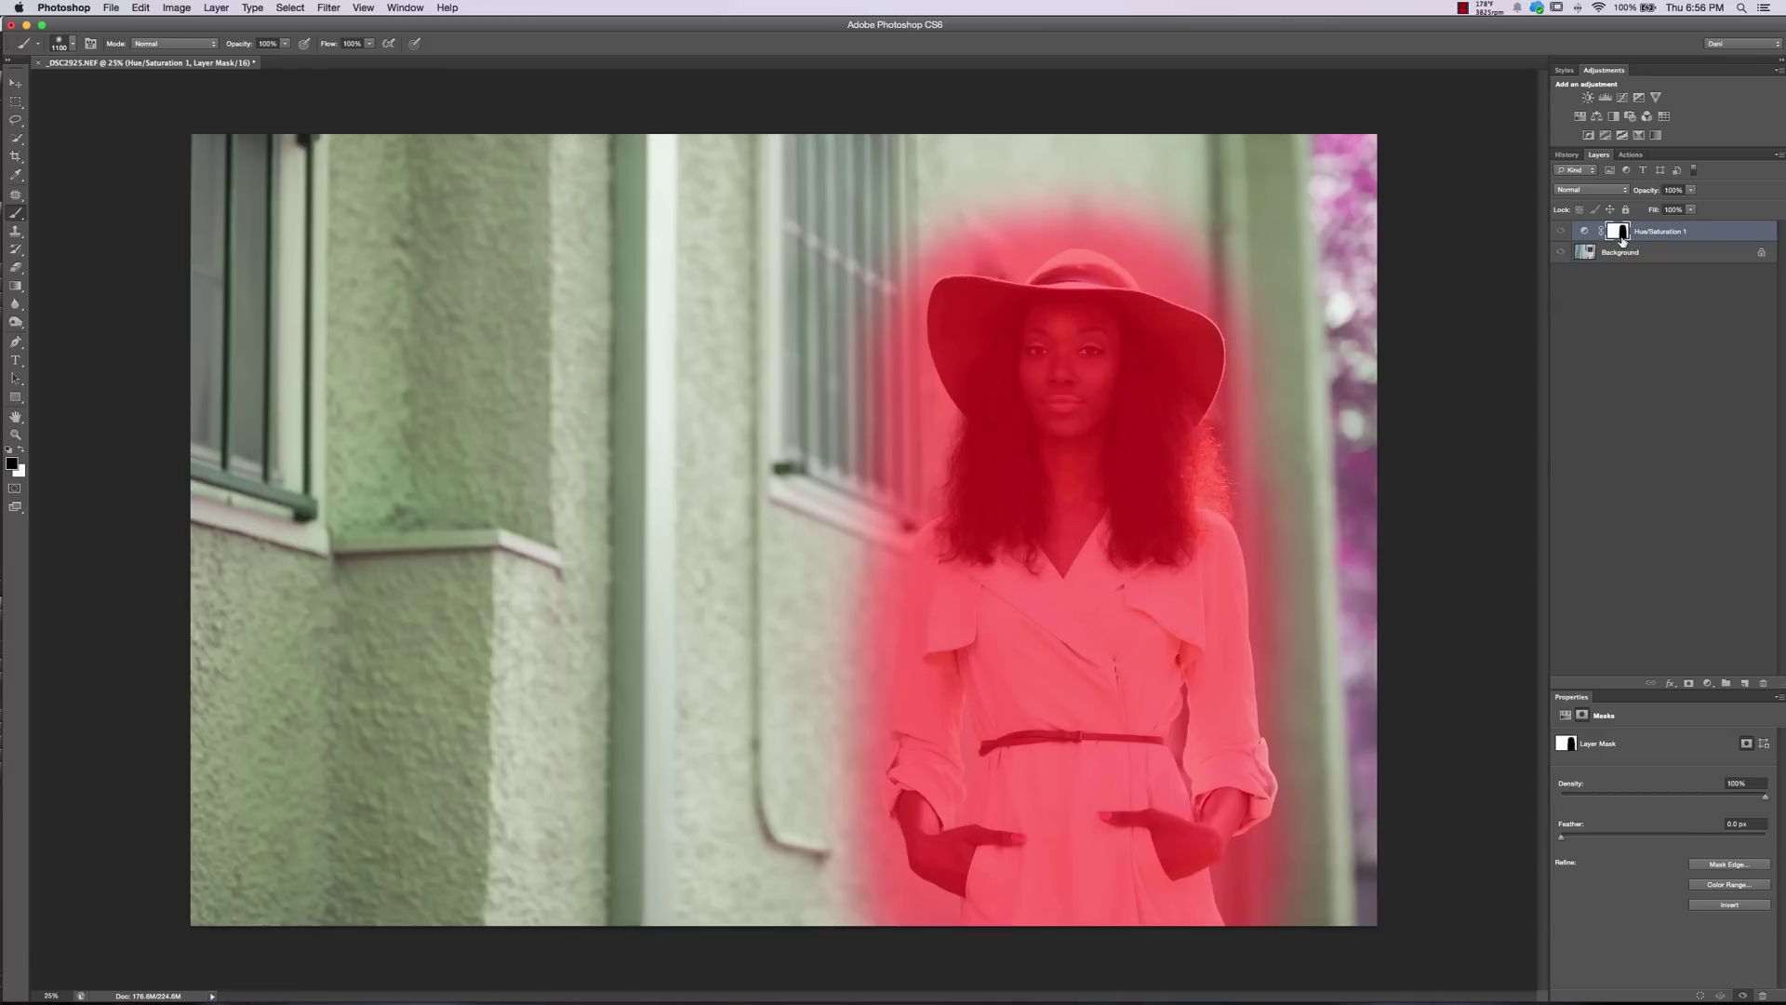
mouse_move(918, 439)
mouse_down()
mouse_move(934, 536)
mouse_move(897, 638)
mouse_up()
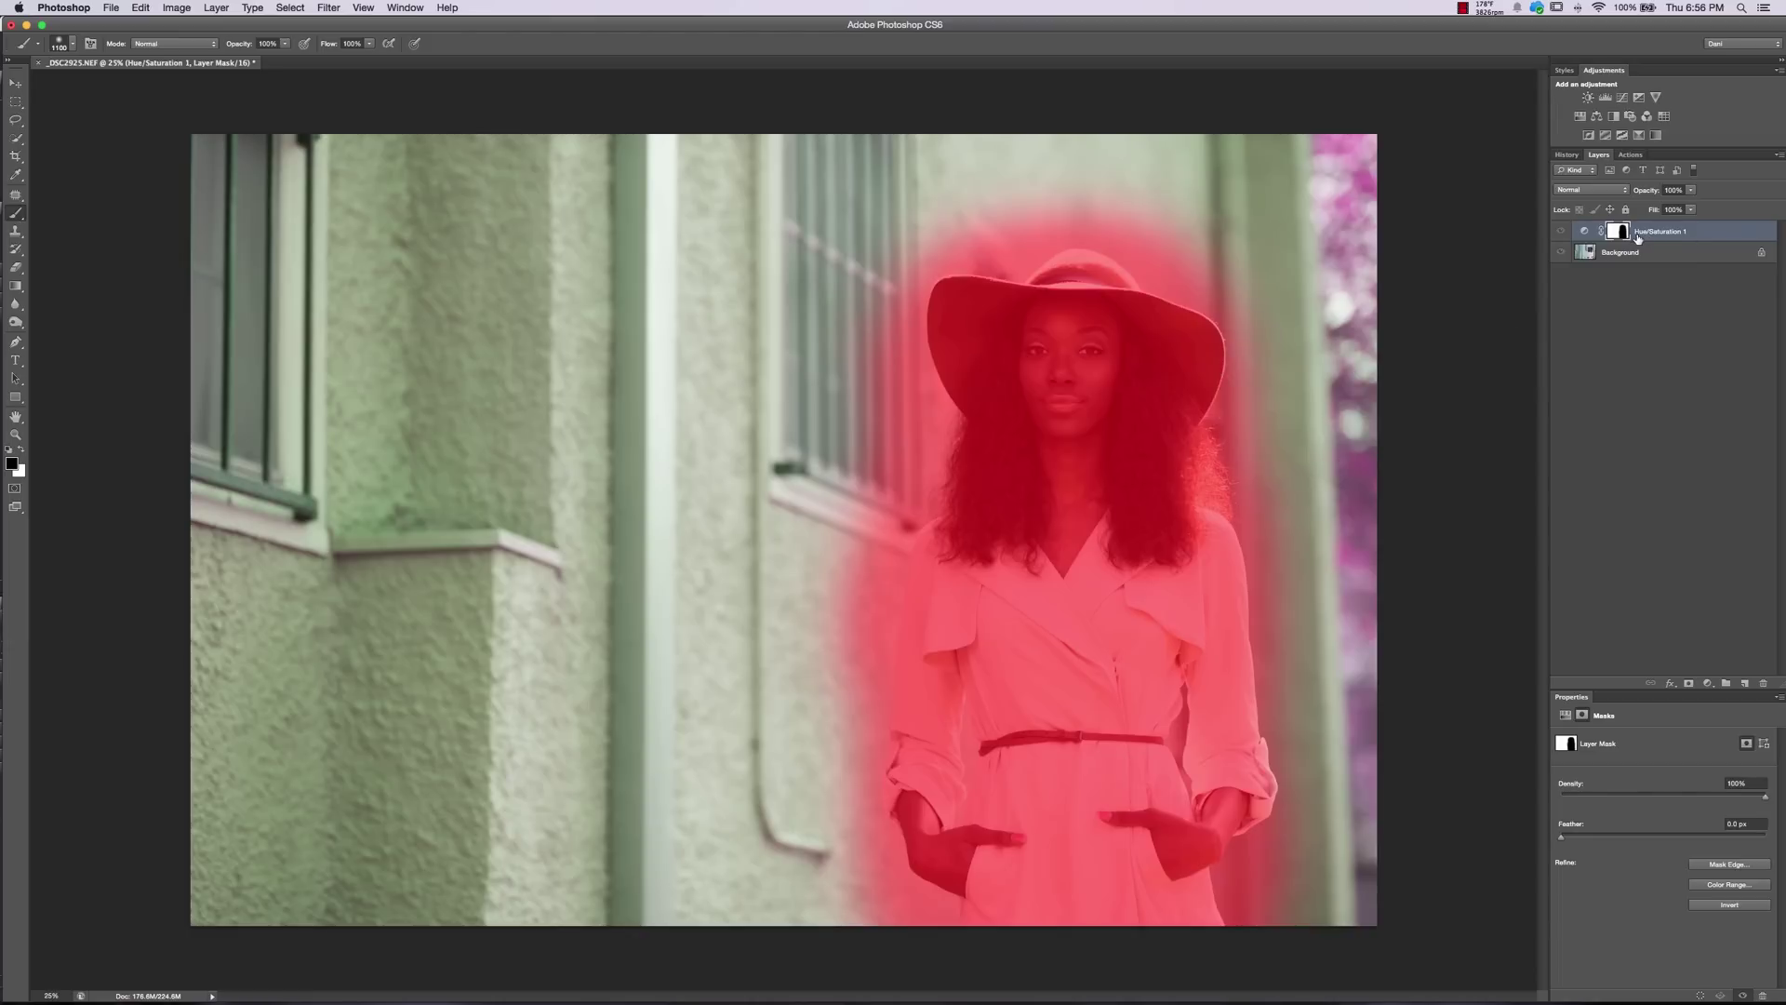
key(backslash)
key(x)
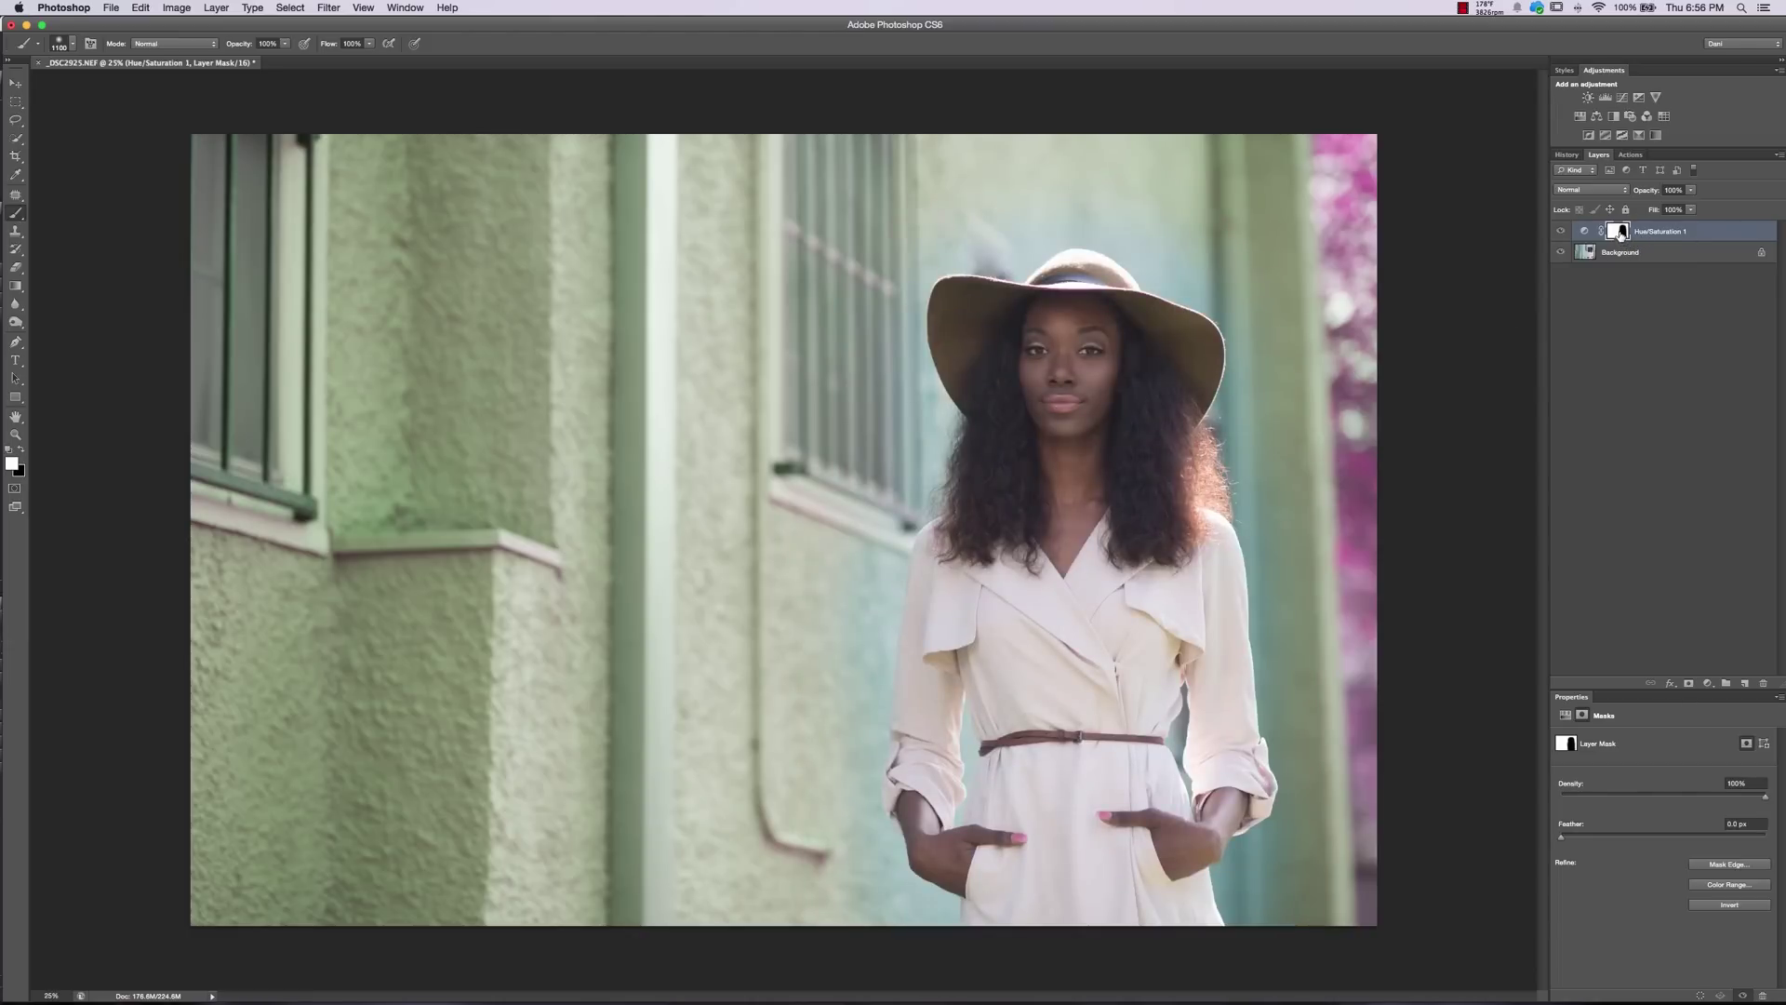
alt+click(1619, 233)
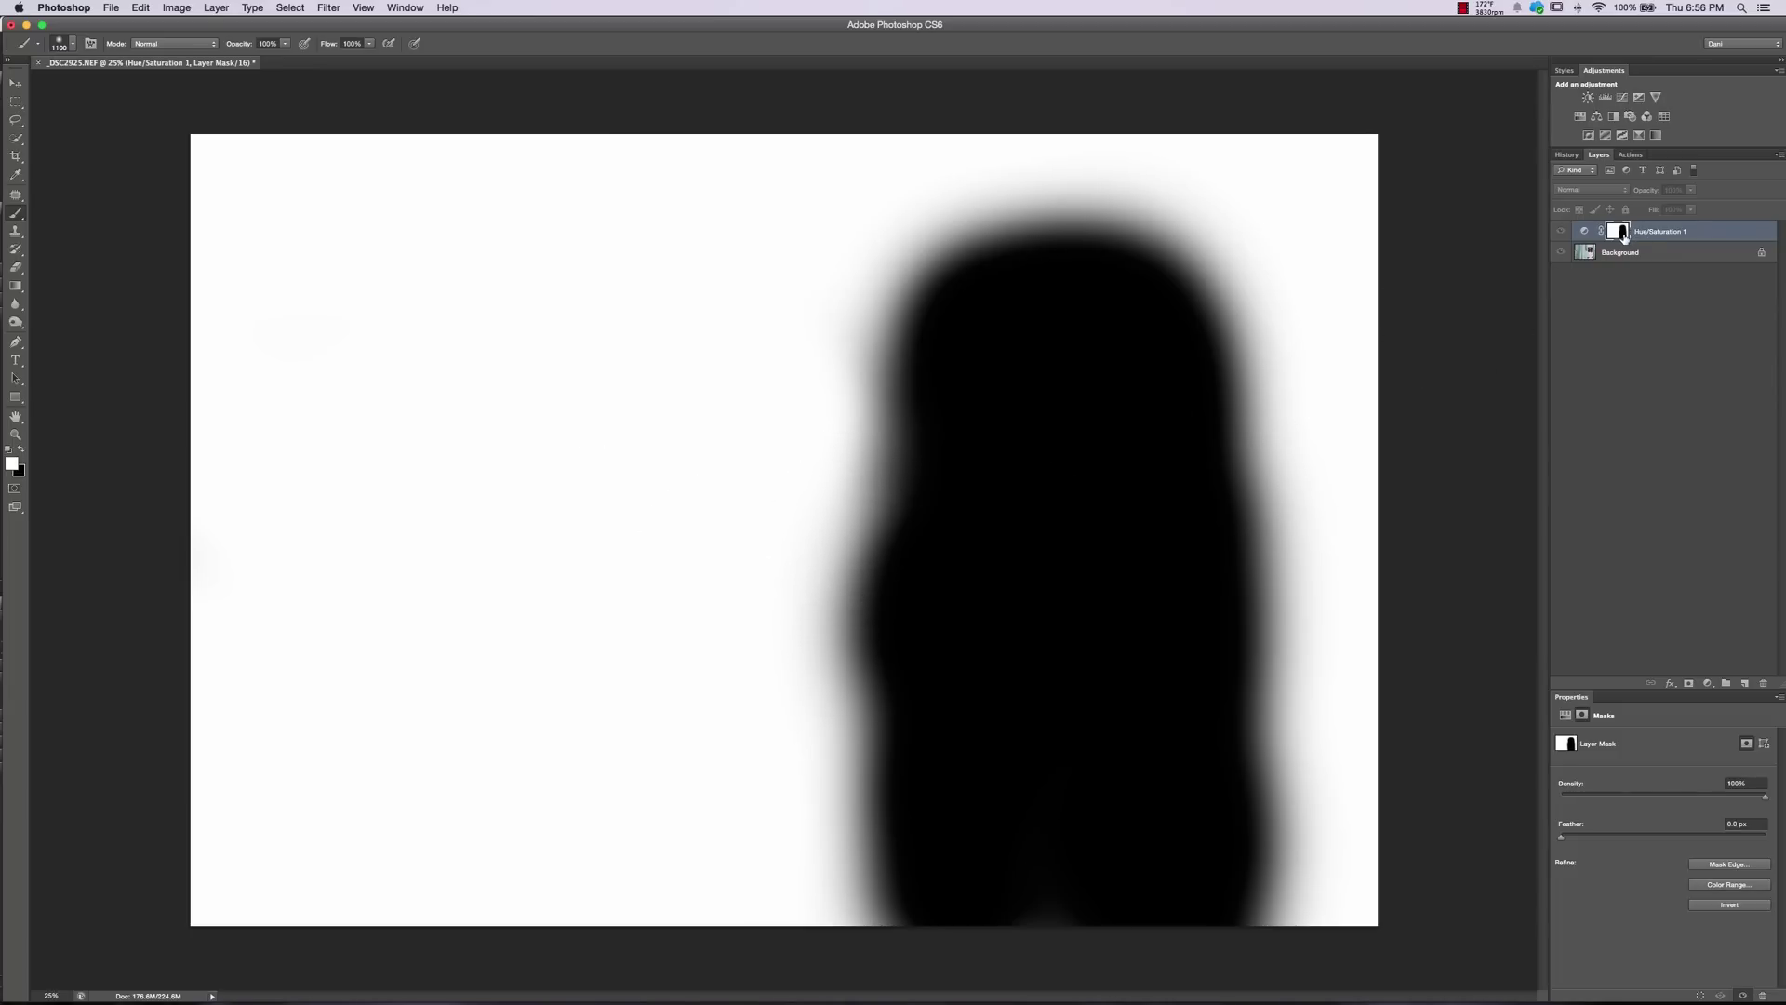
alt+click(1619, 235)
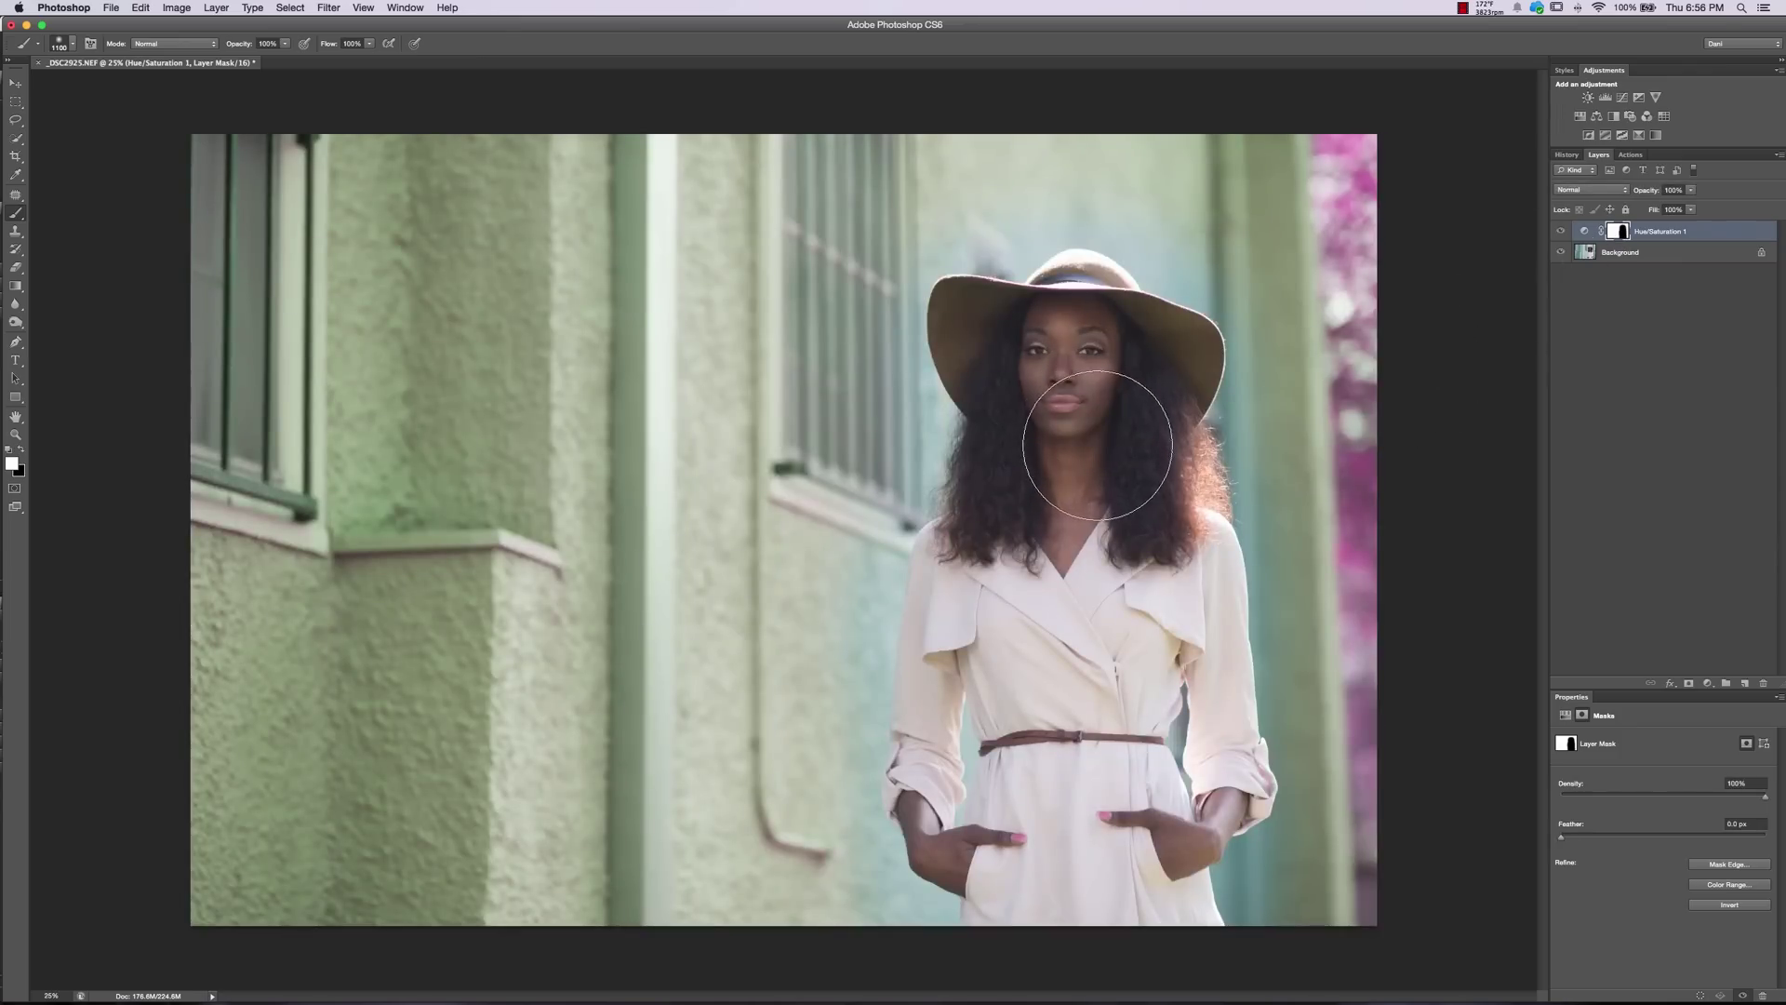
Paint the magenta right-edge strip out of the mask, then return to white with a 300 px brush
key(backslash)
key(x)
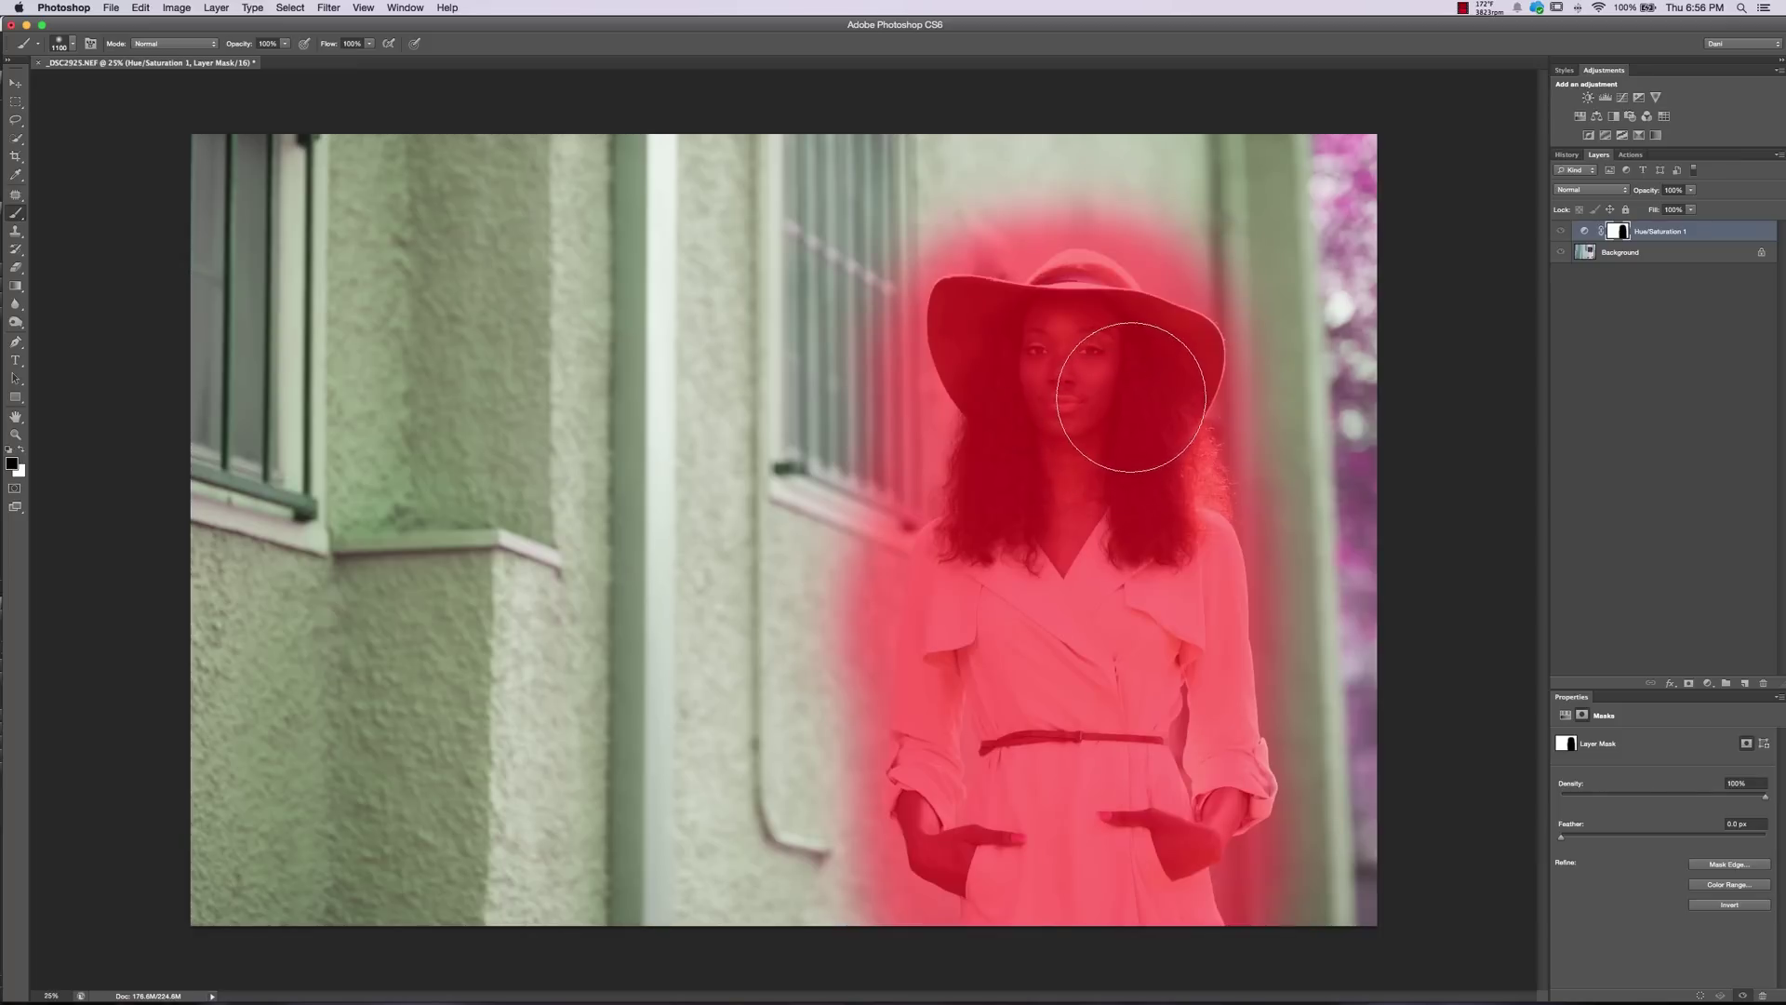
drag(1376, 143, 1414, 870)
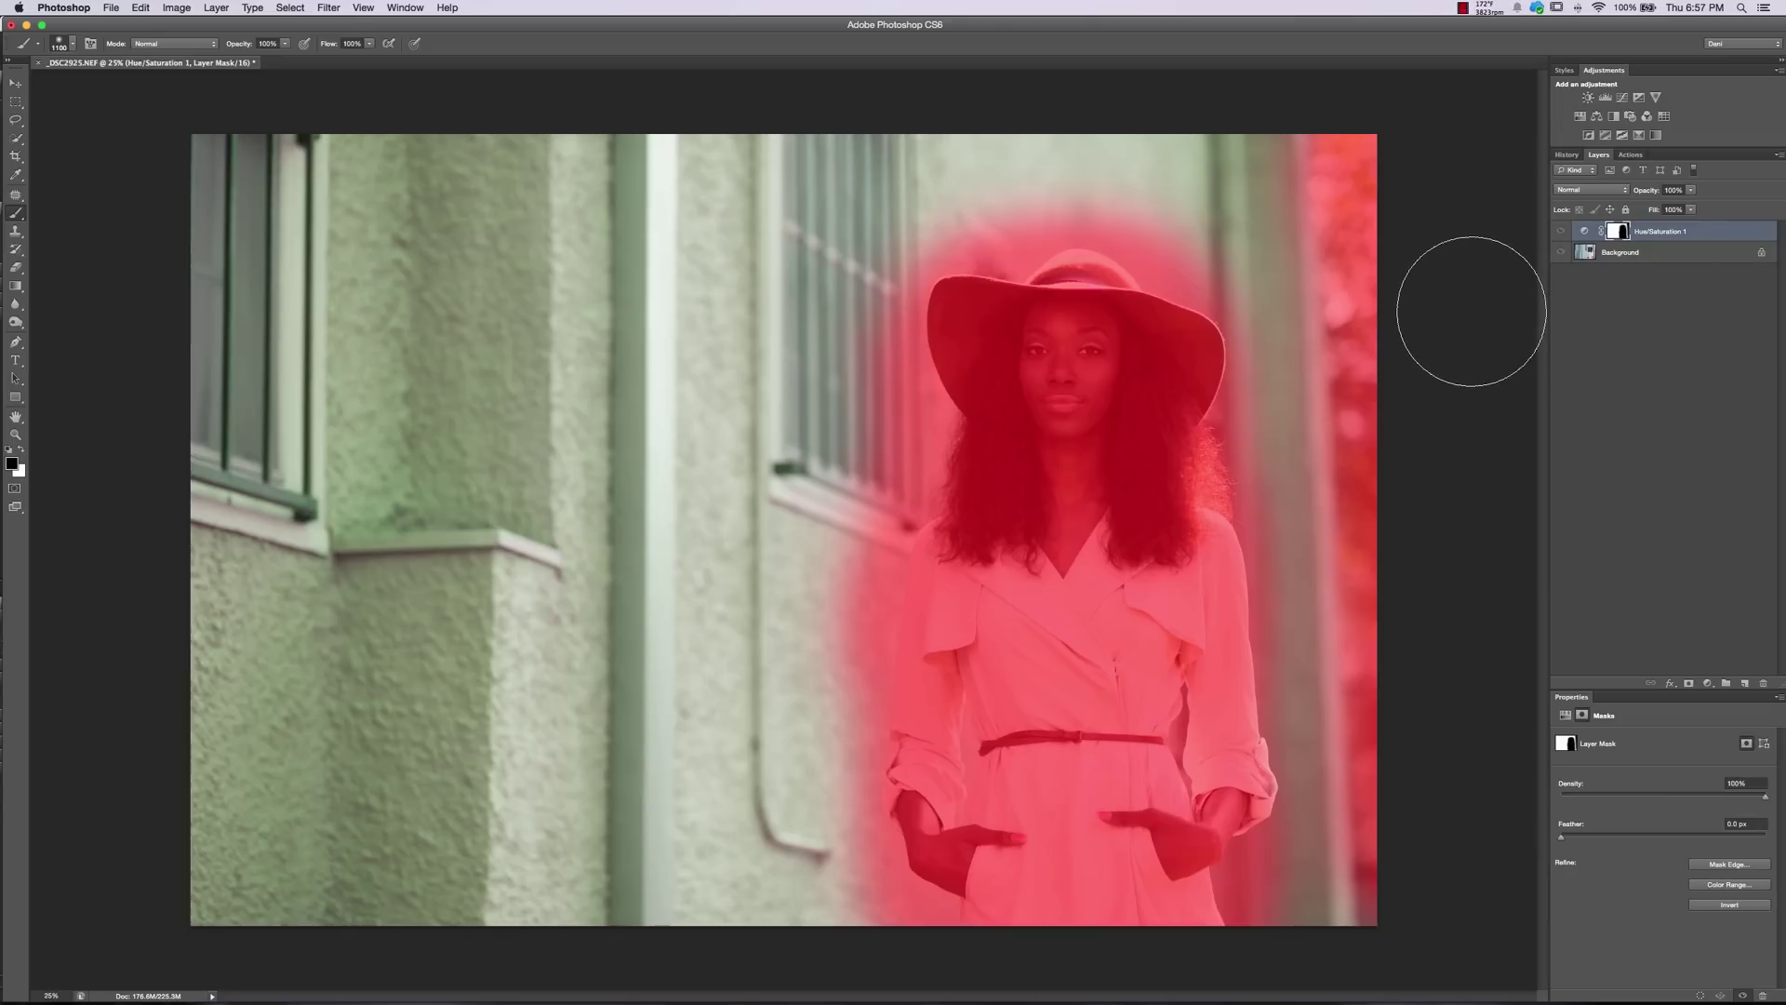
key(backslash)
key(x)
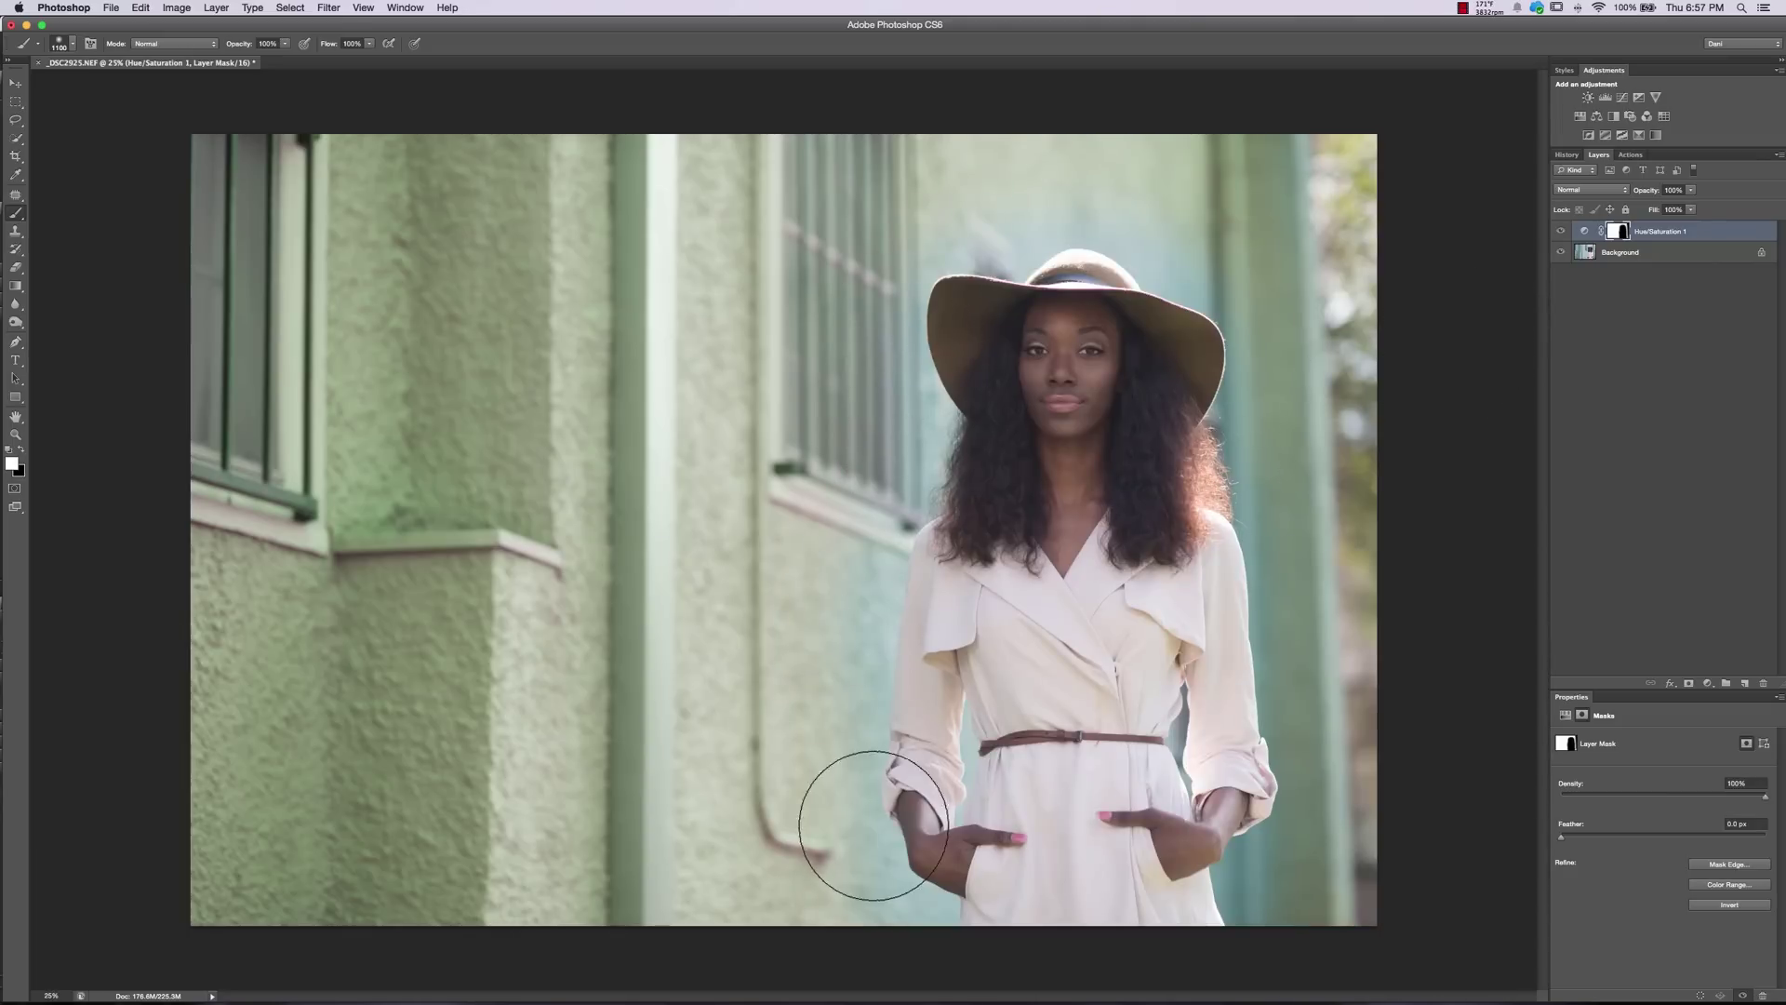
key(bracketleft)
key(bracketleft)
key(bracketleft)
key(bracketleft)
key(bracketleft)
key(bracketleft)
key(bracketleft)
key(bracketleft)
Duplicate the Background layer and place the Background copy under Hue/Saturation 1
click(1632, 255)
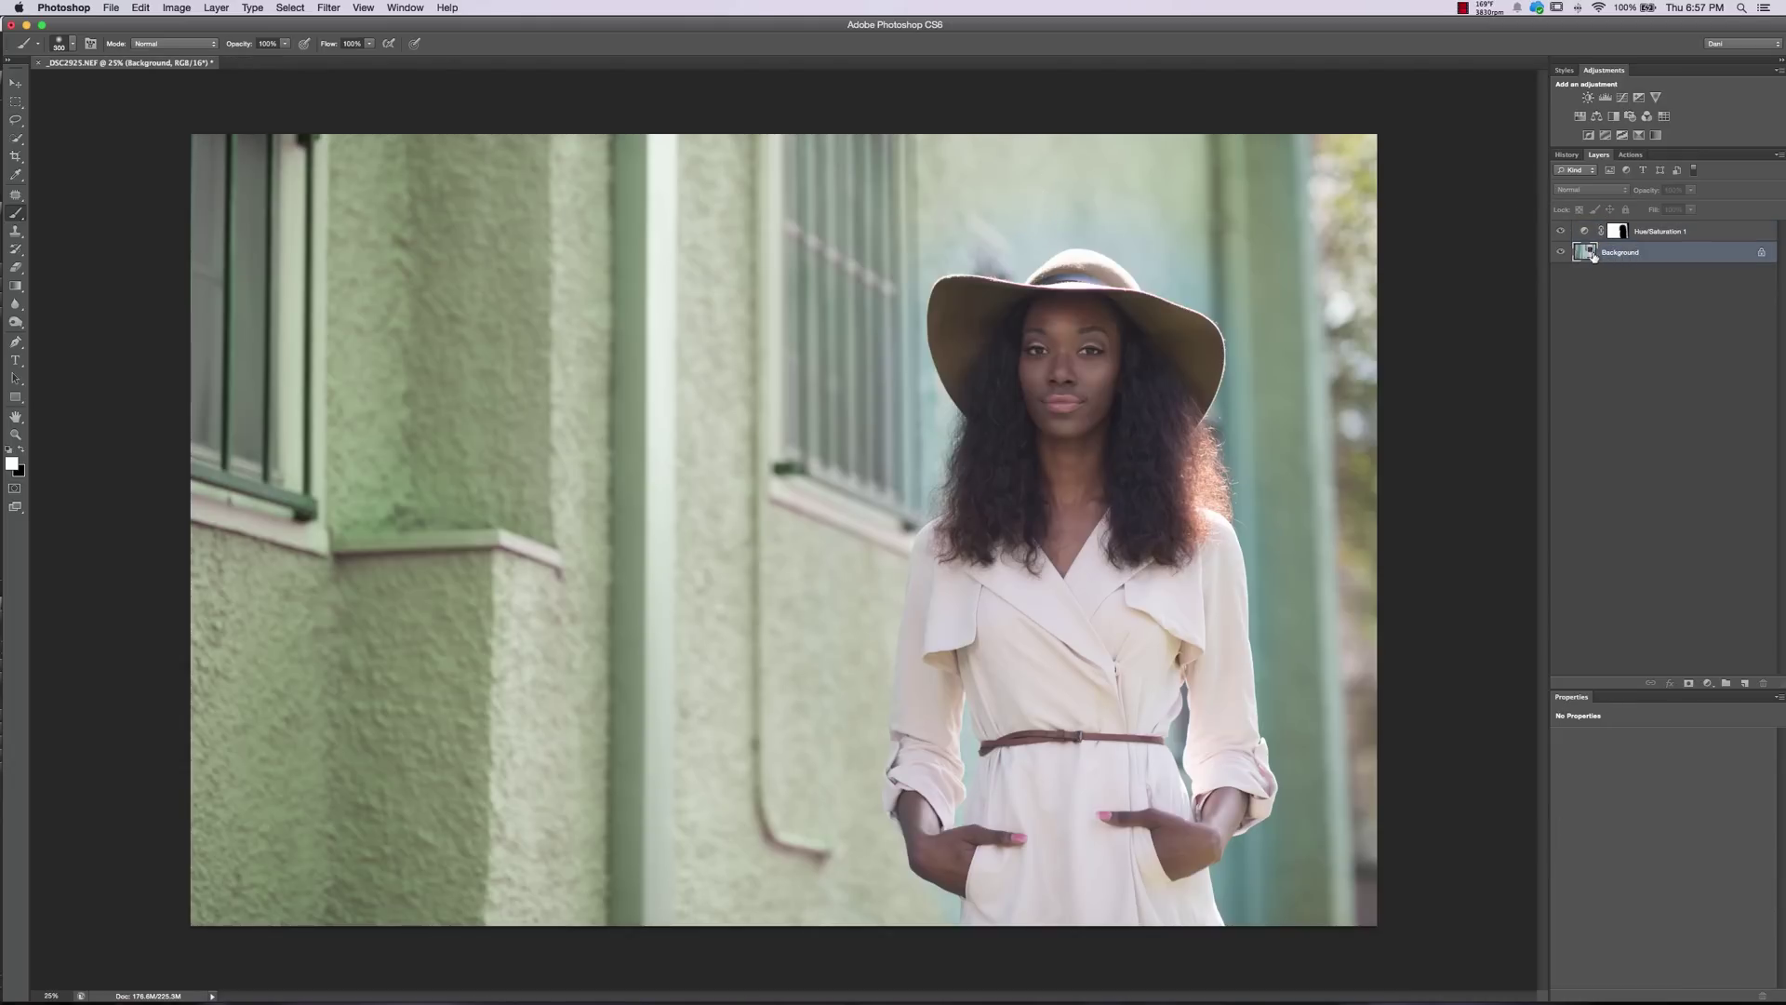
drag(1621, 254, 1746, 685)
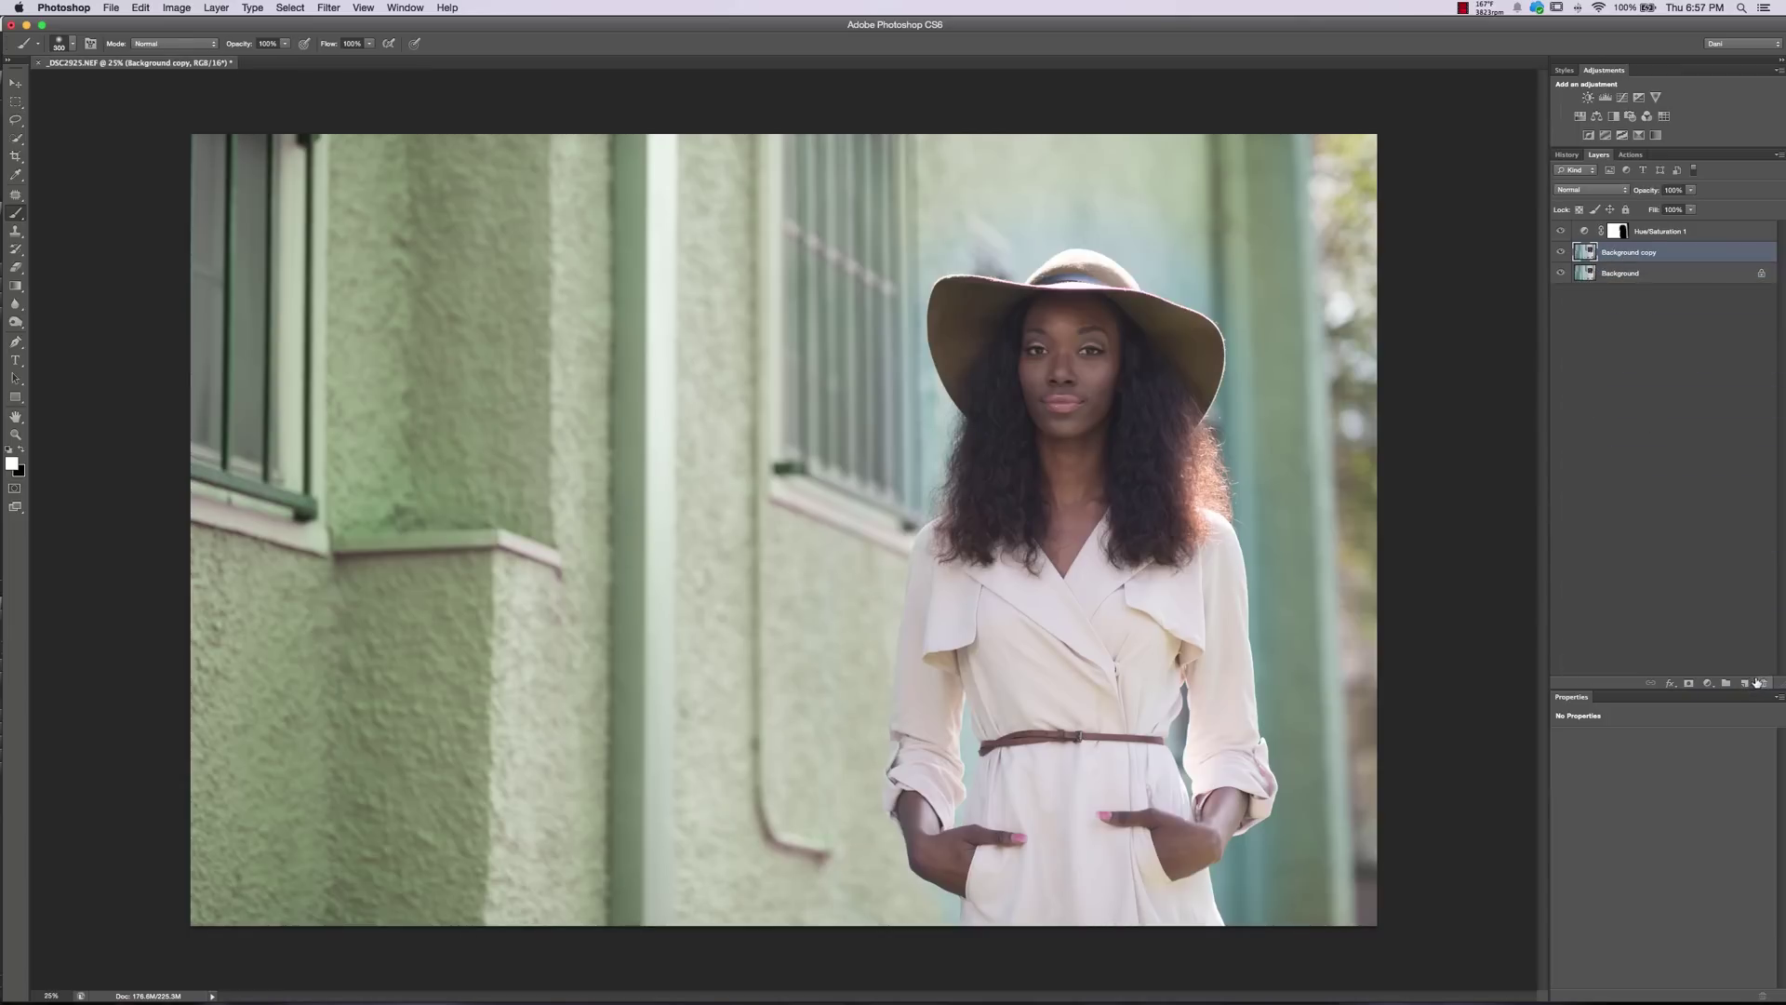
drag(1677, 256, 1628, 274)
Paint 'Hello' in white on the wall left of the woman with a 100 px brush
key(bracketleft)
key(bracketleft)
key(bracketleft)
key(bracketleft)
key(bracketleft)
key(bracketleft)
mouse_move(352, 603)
mouse_down()
mouse_move(358, 667)
mouse_move(392, 641)
mouse_up()
mouse_move(378, 607)
mouse_down()
mouse_move(398, 676)
mouse_move(456, 663)
mouse_up()
click(428, 641)
drag(474, 581, 470, 667)
mouse_move(505, 582)
mouse_down()
mouse_move(500, 660)
mouse_move(539, 624)
mouse_up()
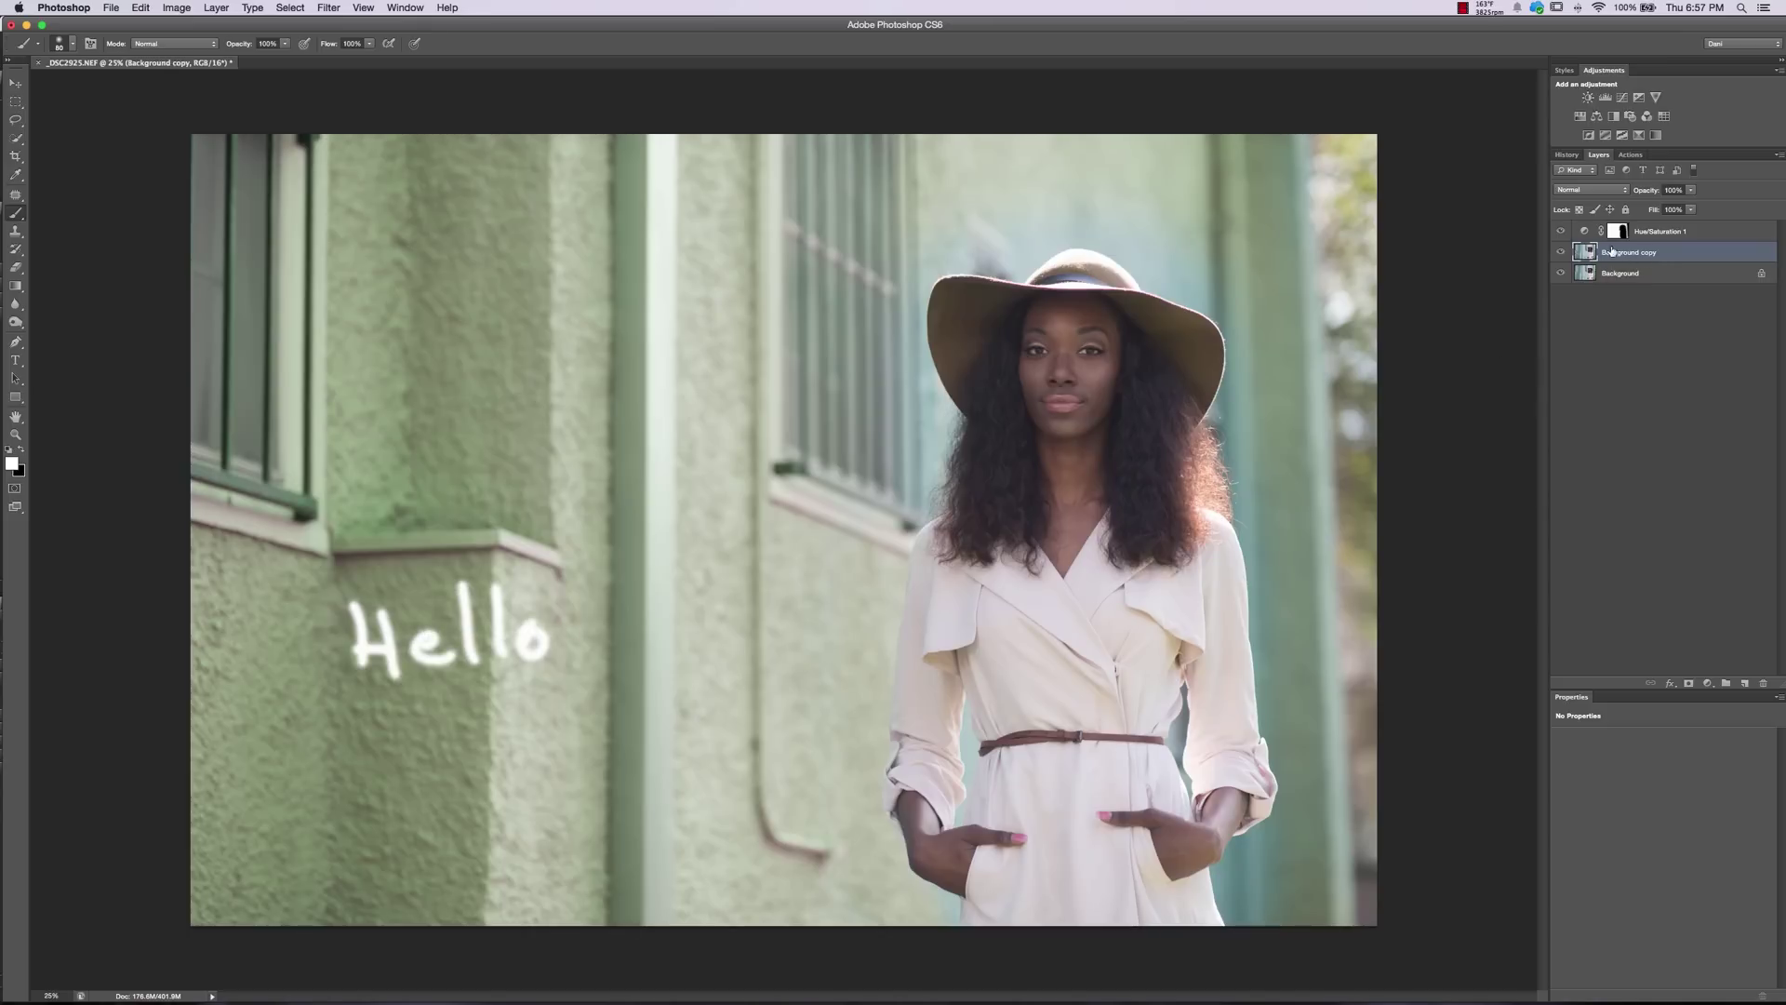
Toggle Background copy and Background visibility to compare the Hello, leaving both layers visible
click(1561, 252)
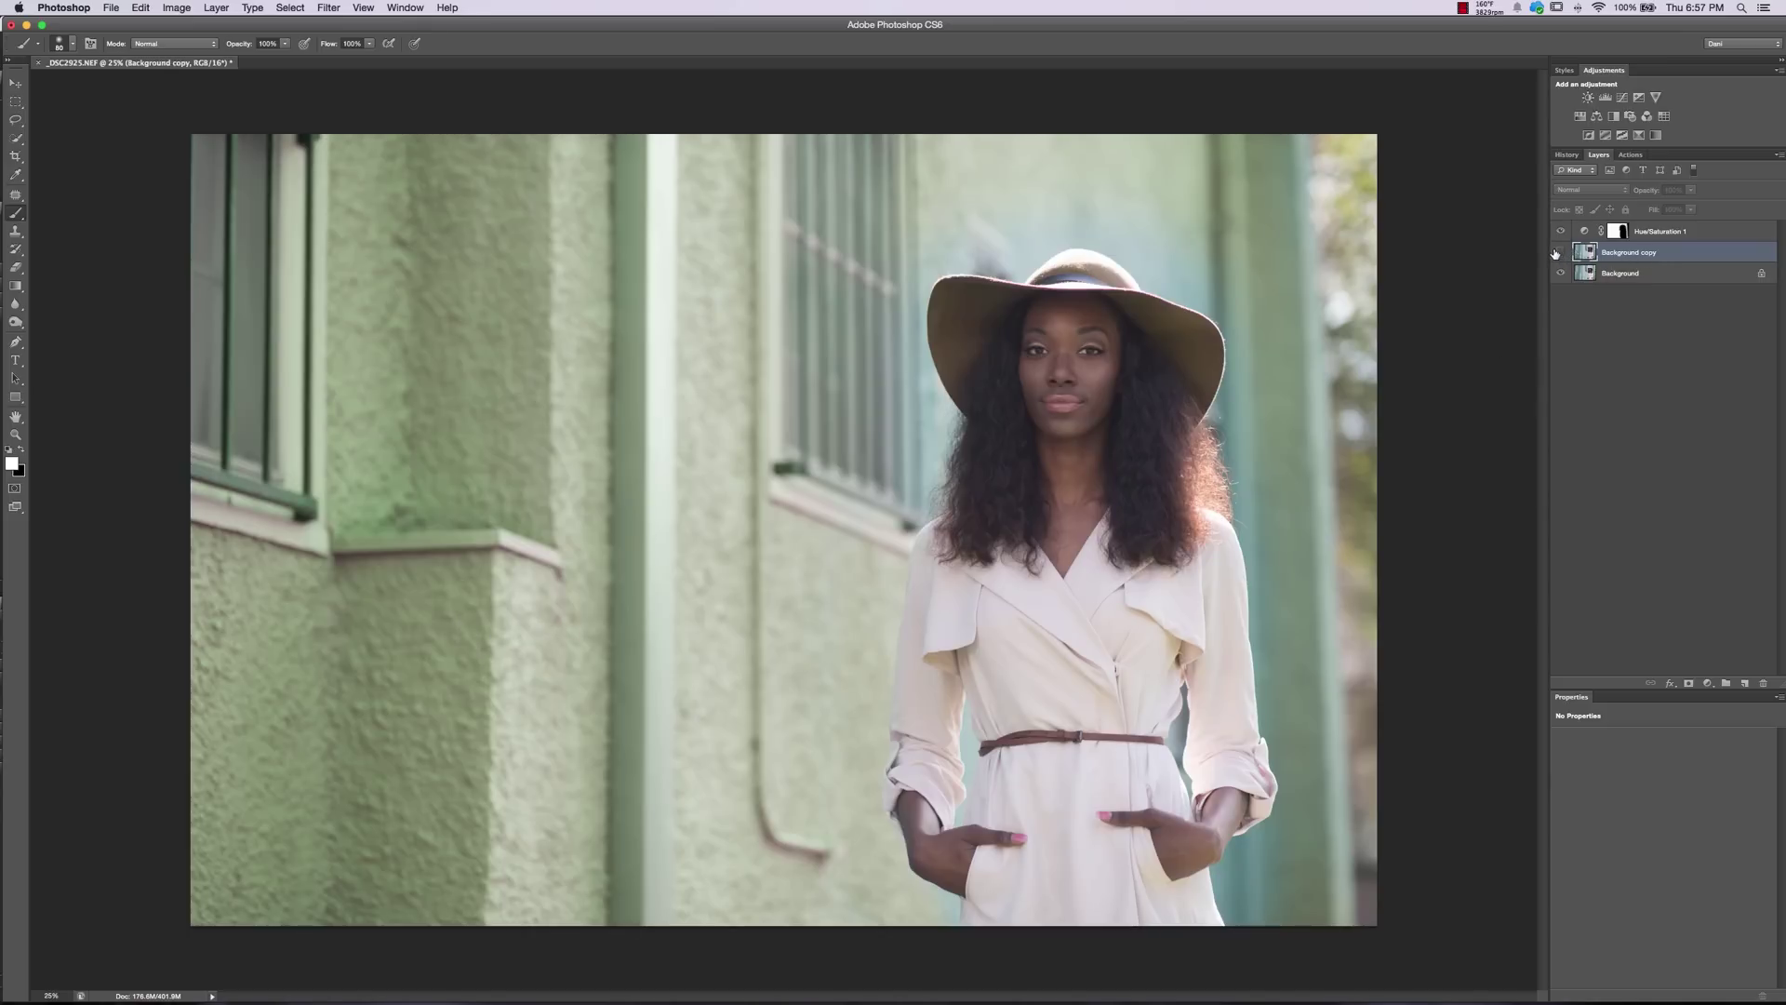
click(1560, 252)
click(1560, 252)
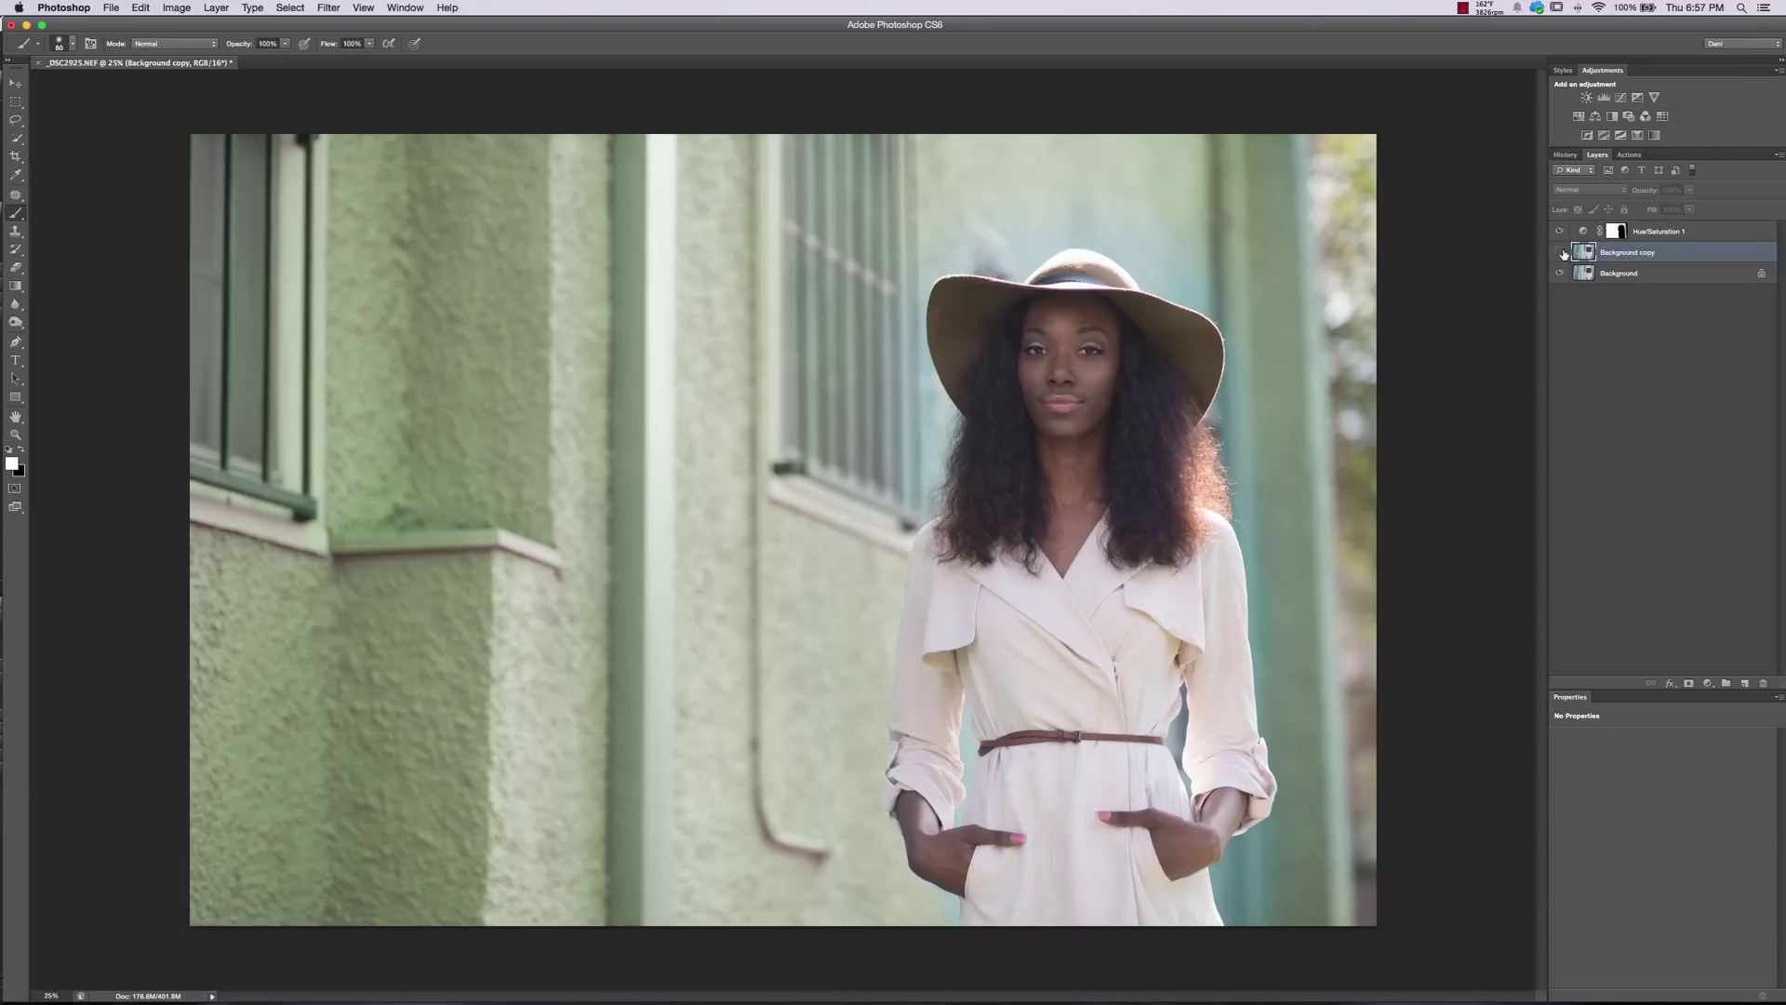
click(1560, 253)
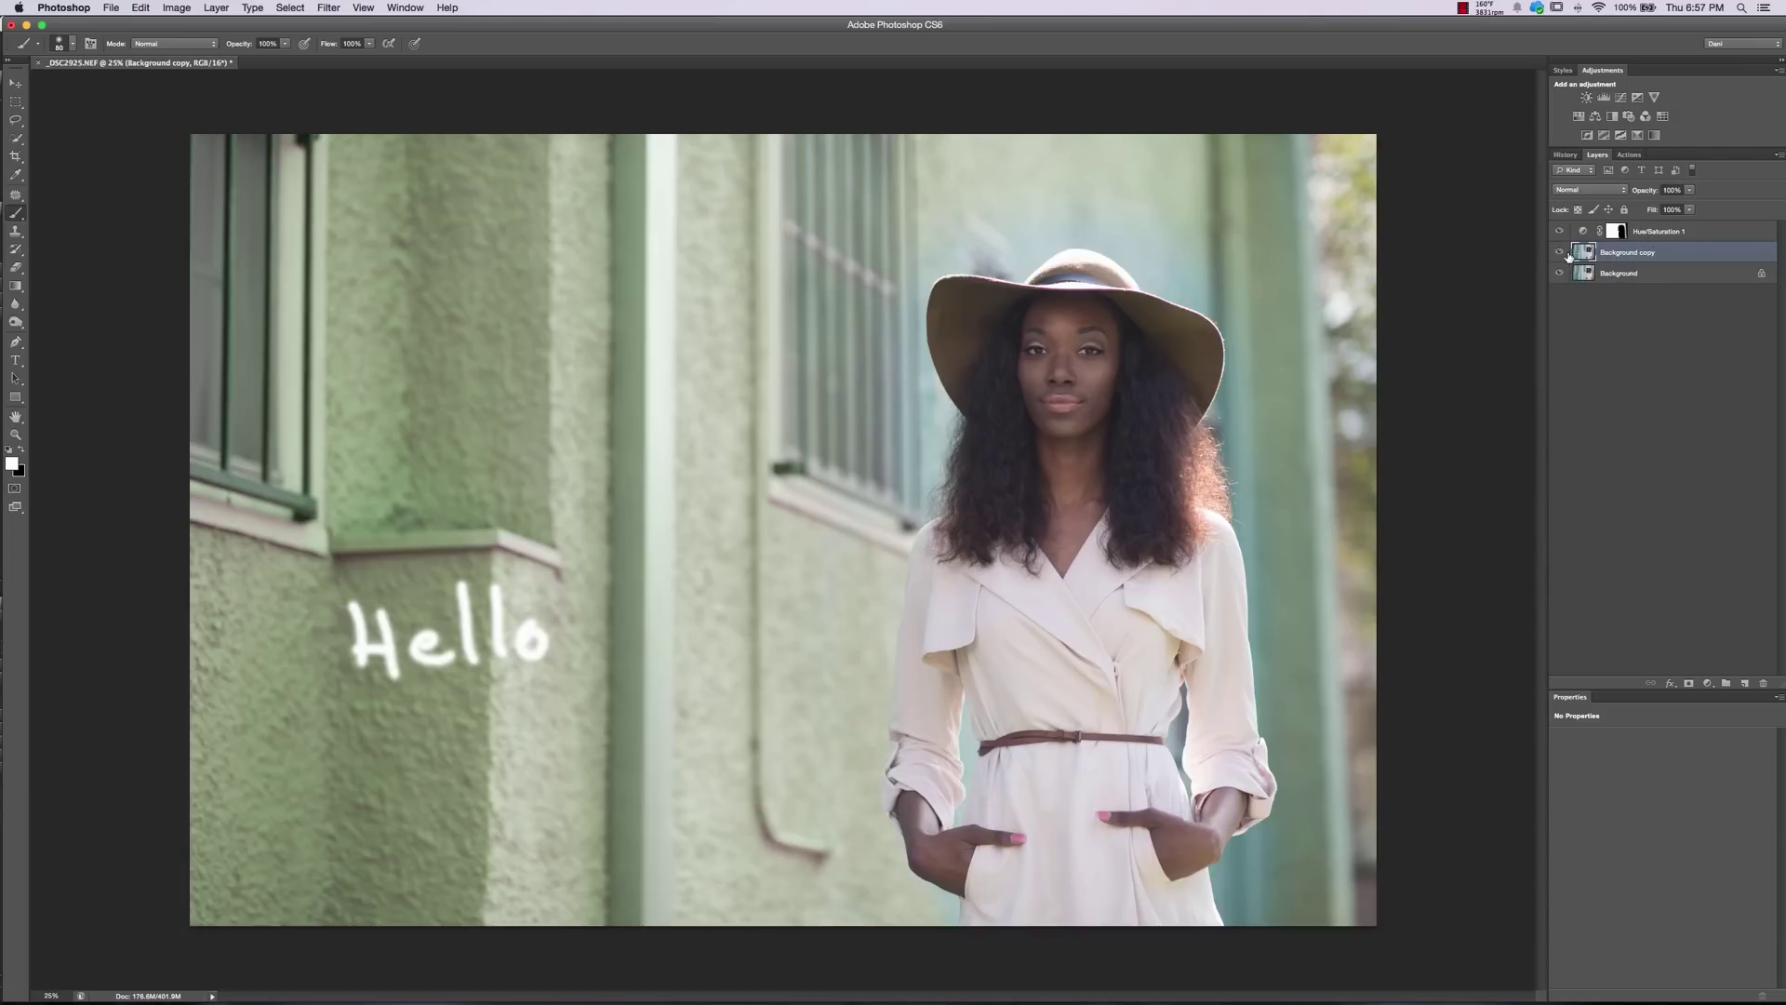
click(1559, 254)
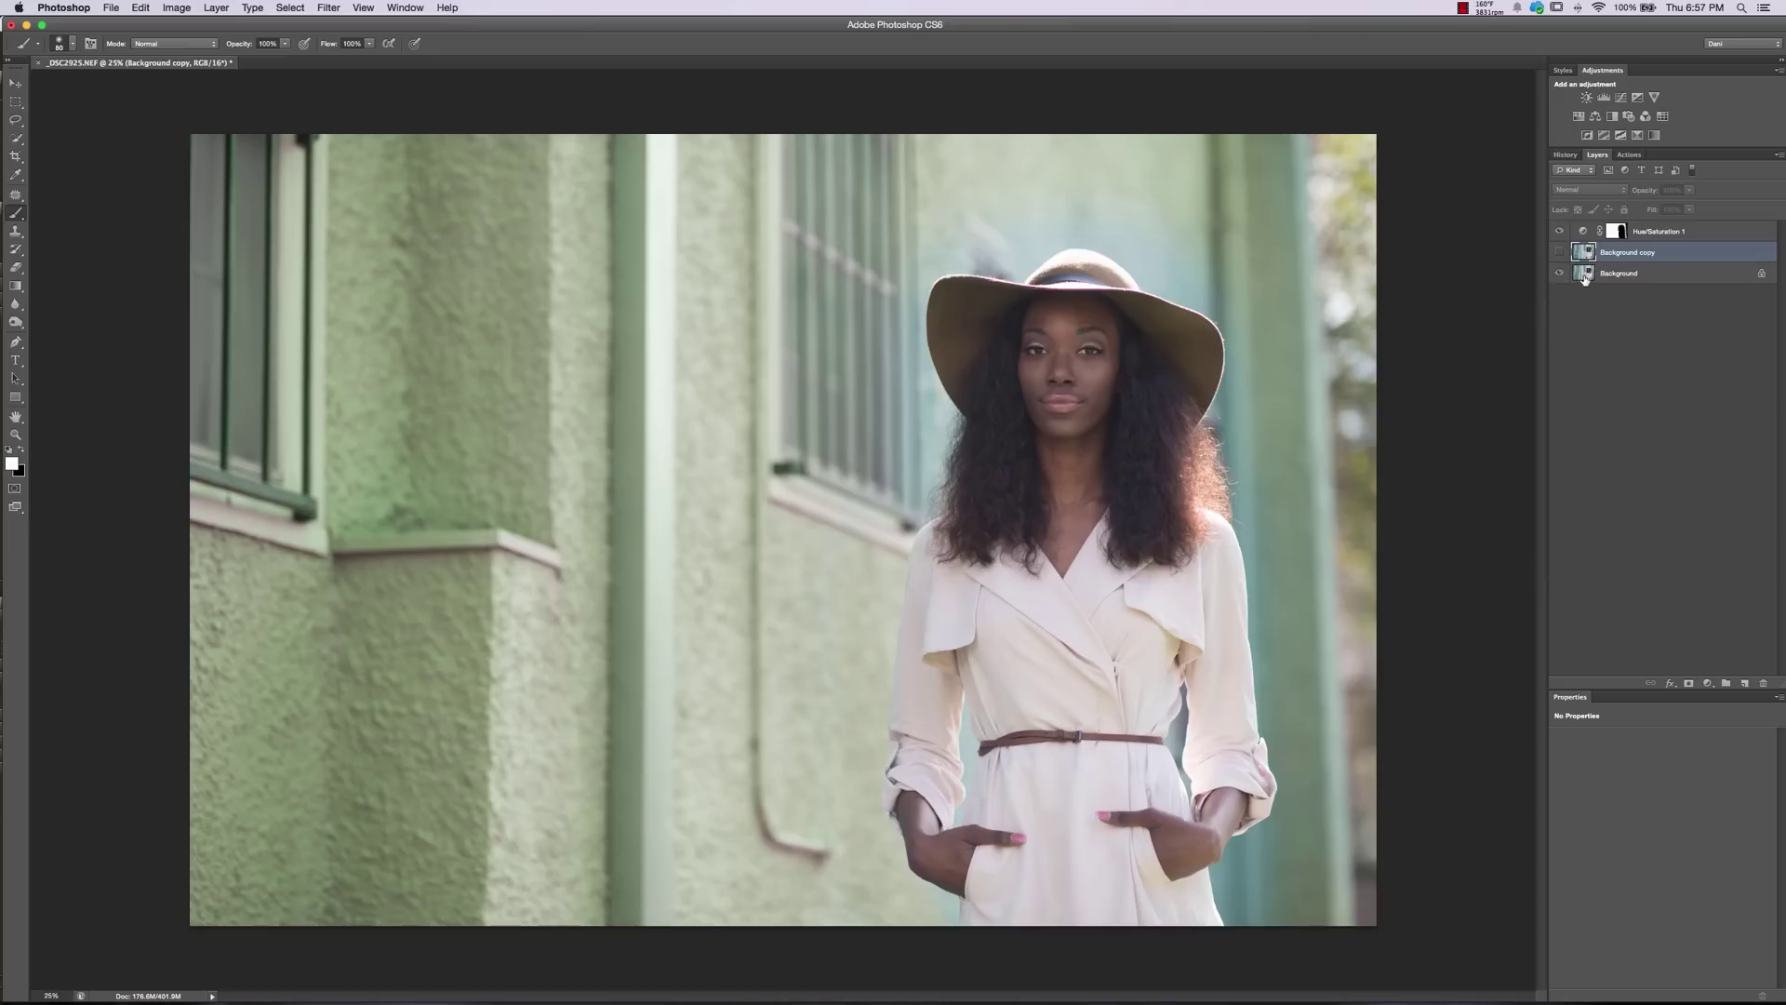
click(1560, 273)
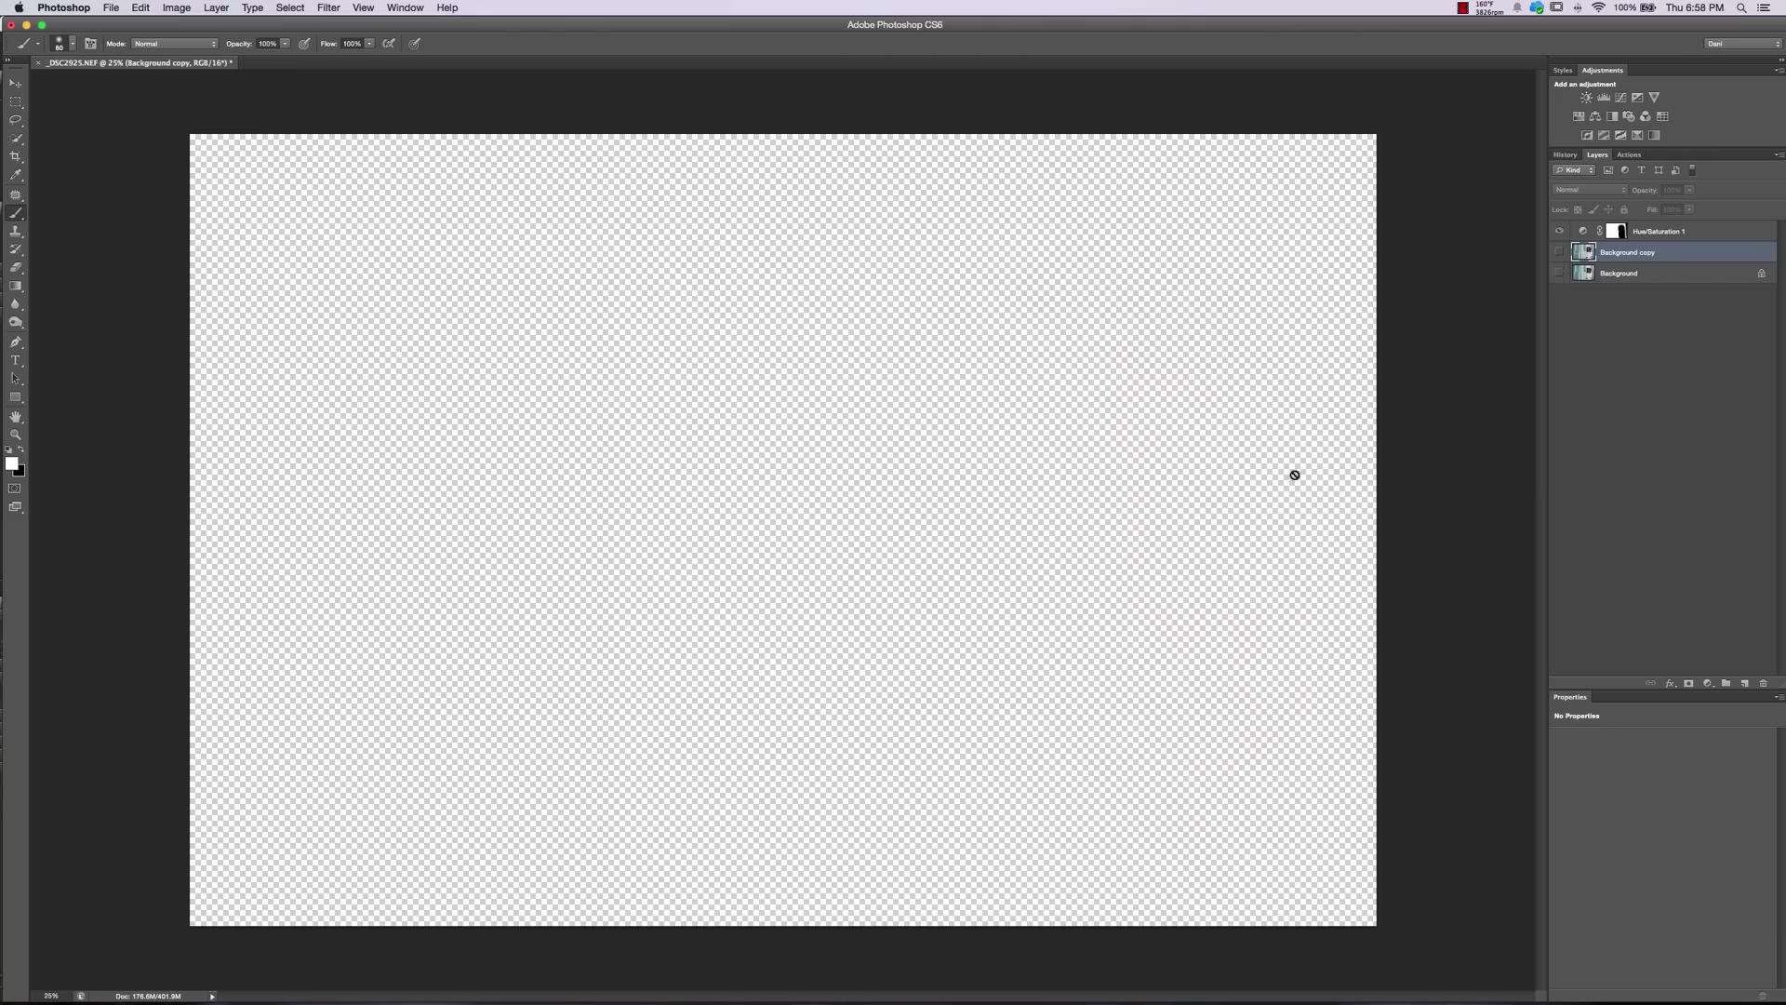
click(1561, 272)
click(1560, 253)
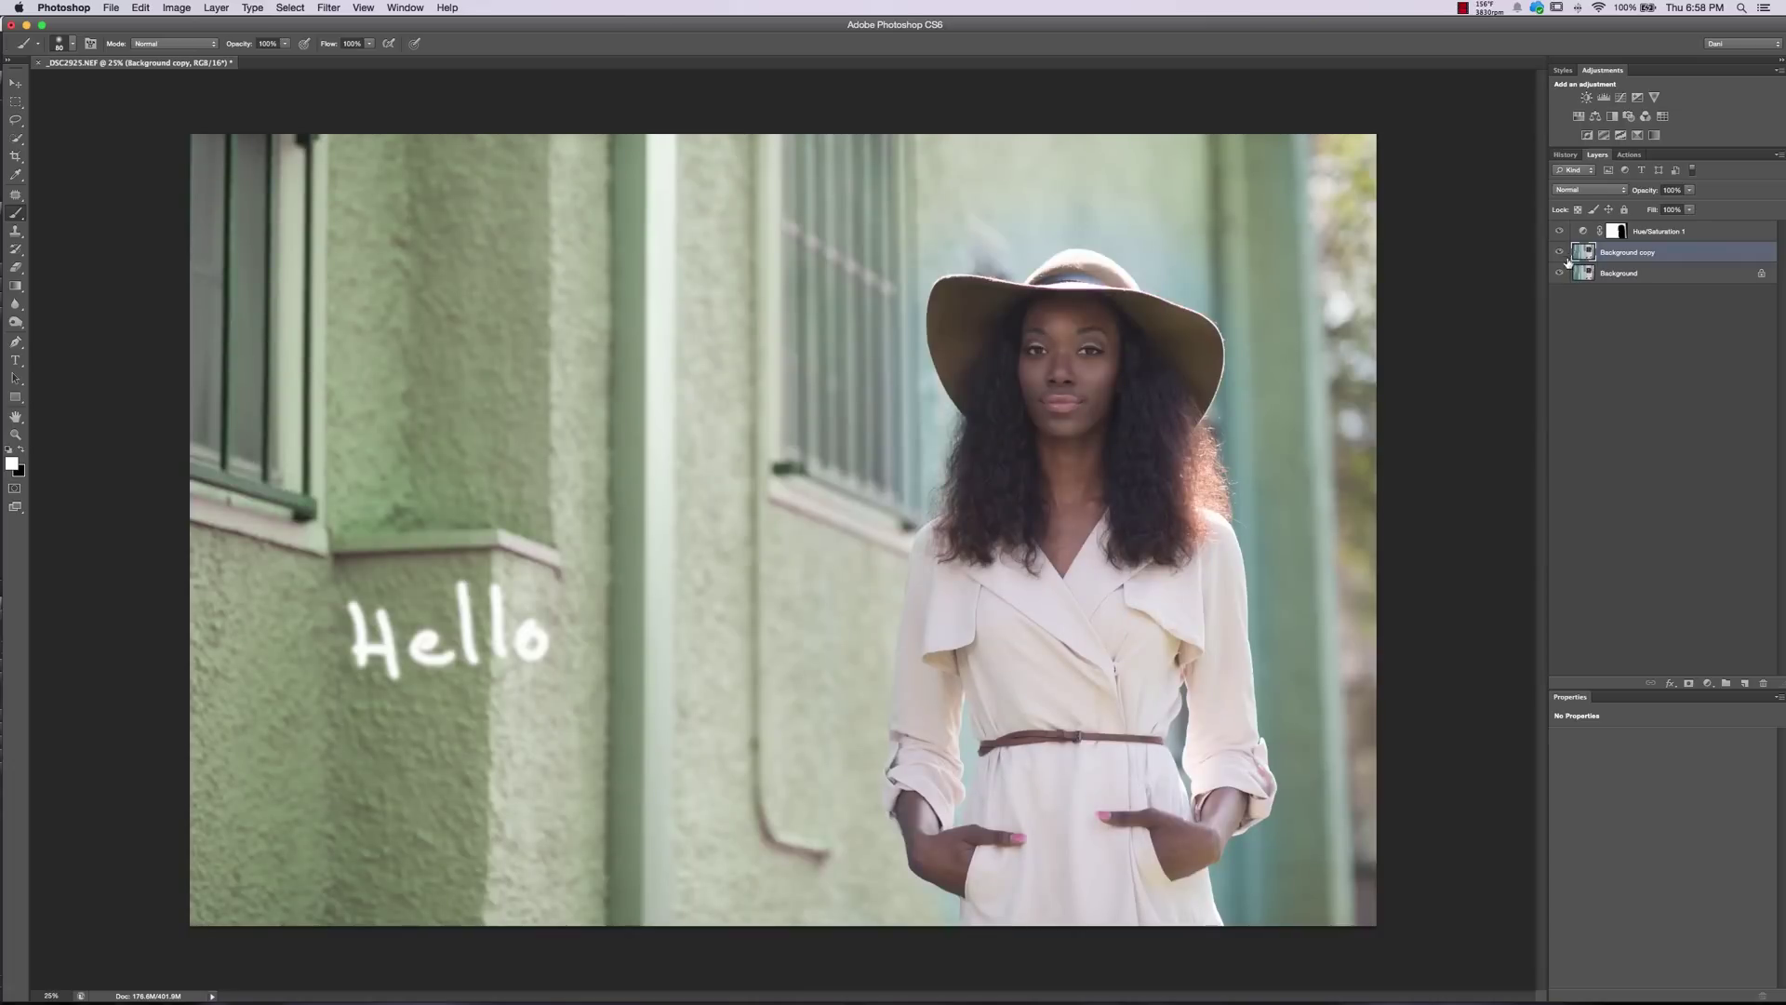
Add a layer mask to the Background copy layer and target its mask thumbnail
click(1690, 684)
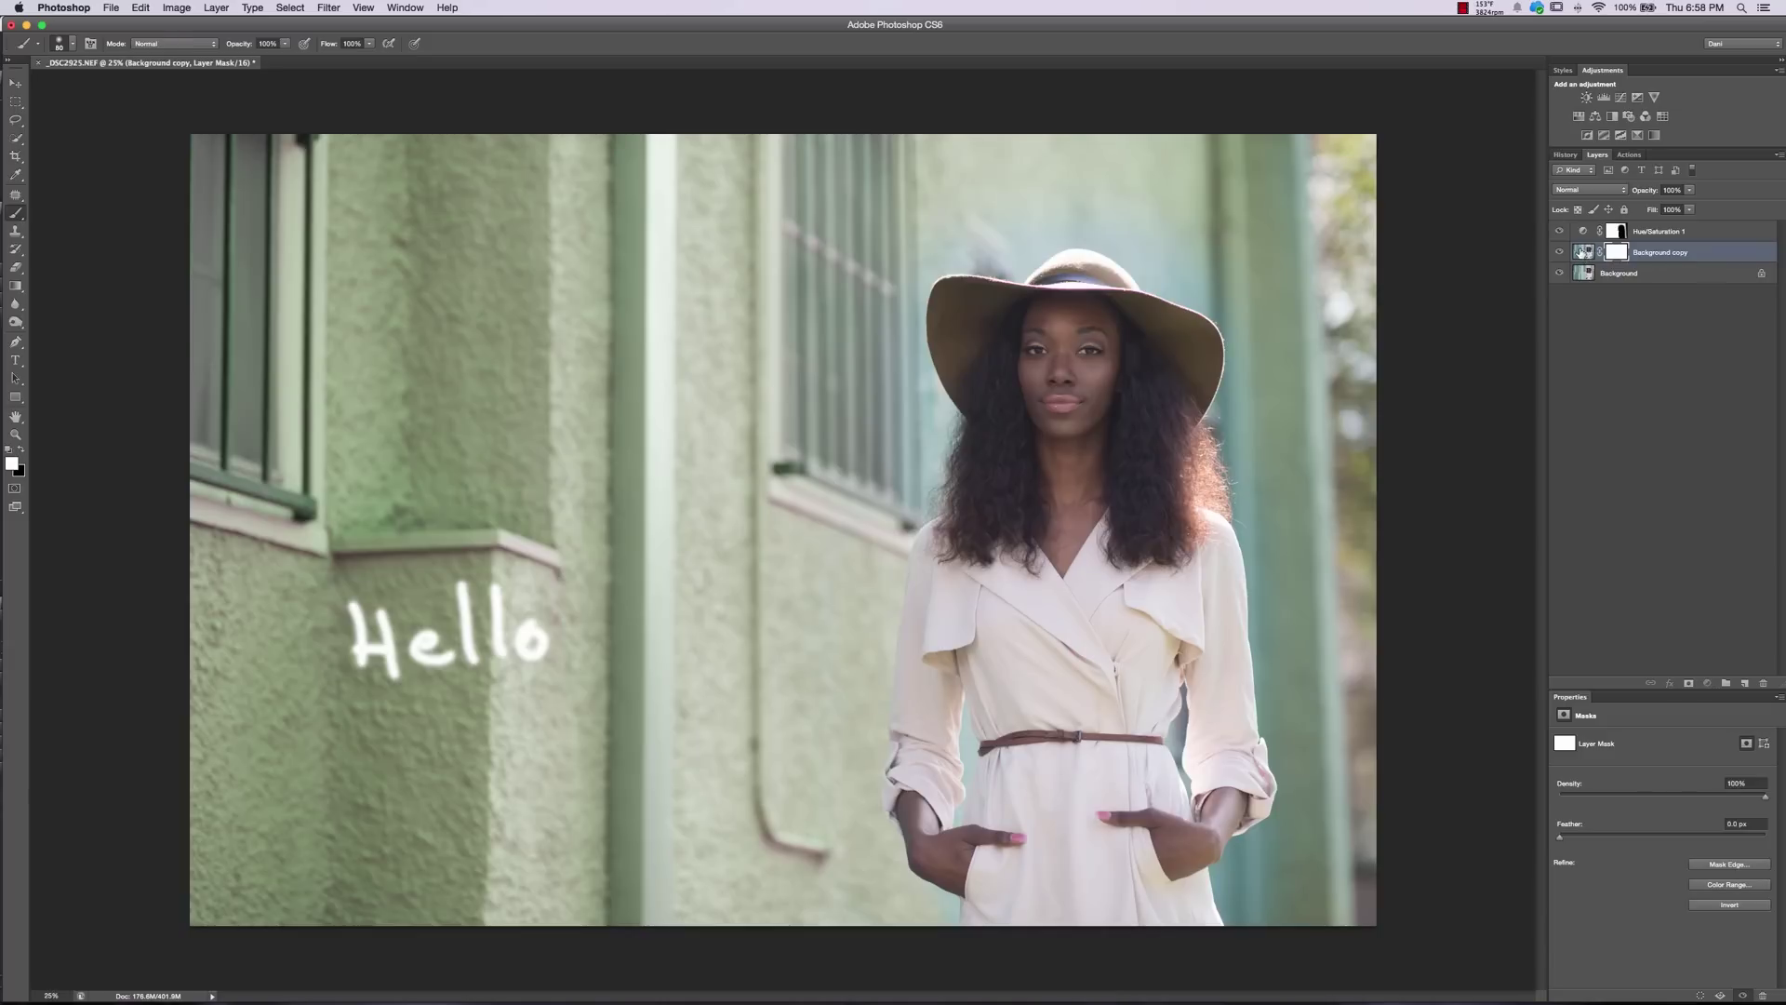
click(1581, 252)
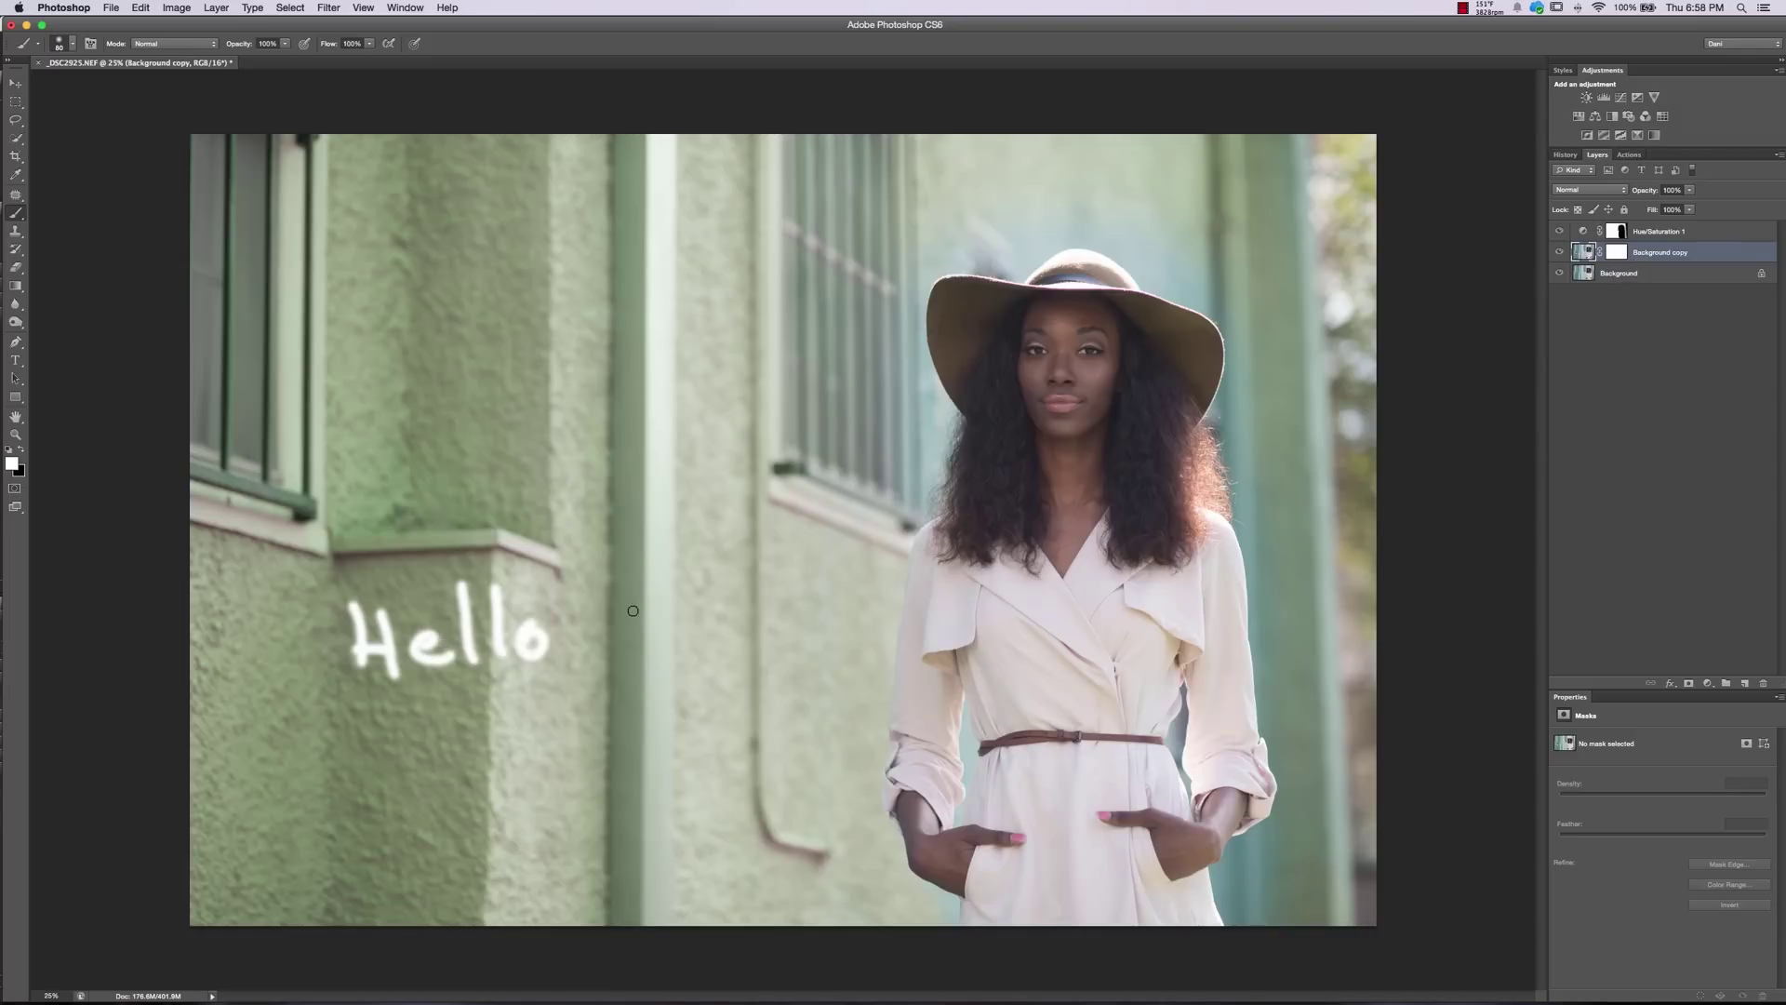
click(1619, 253)
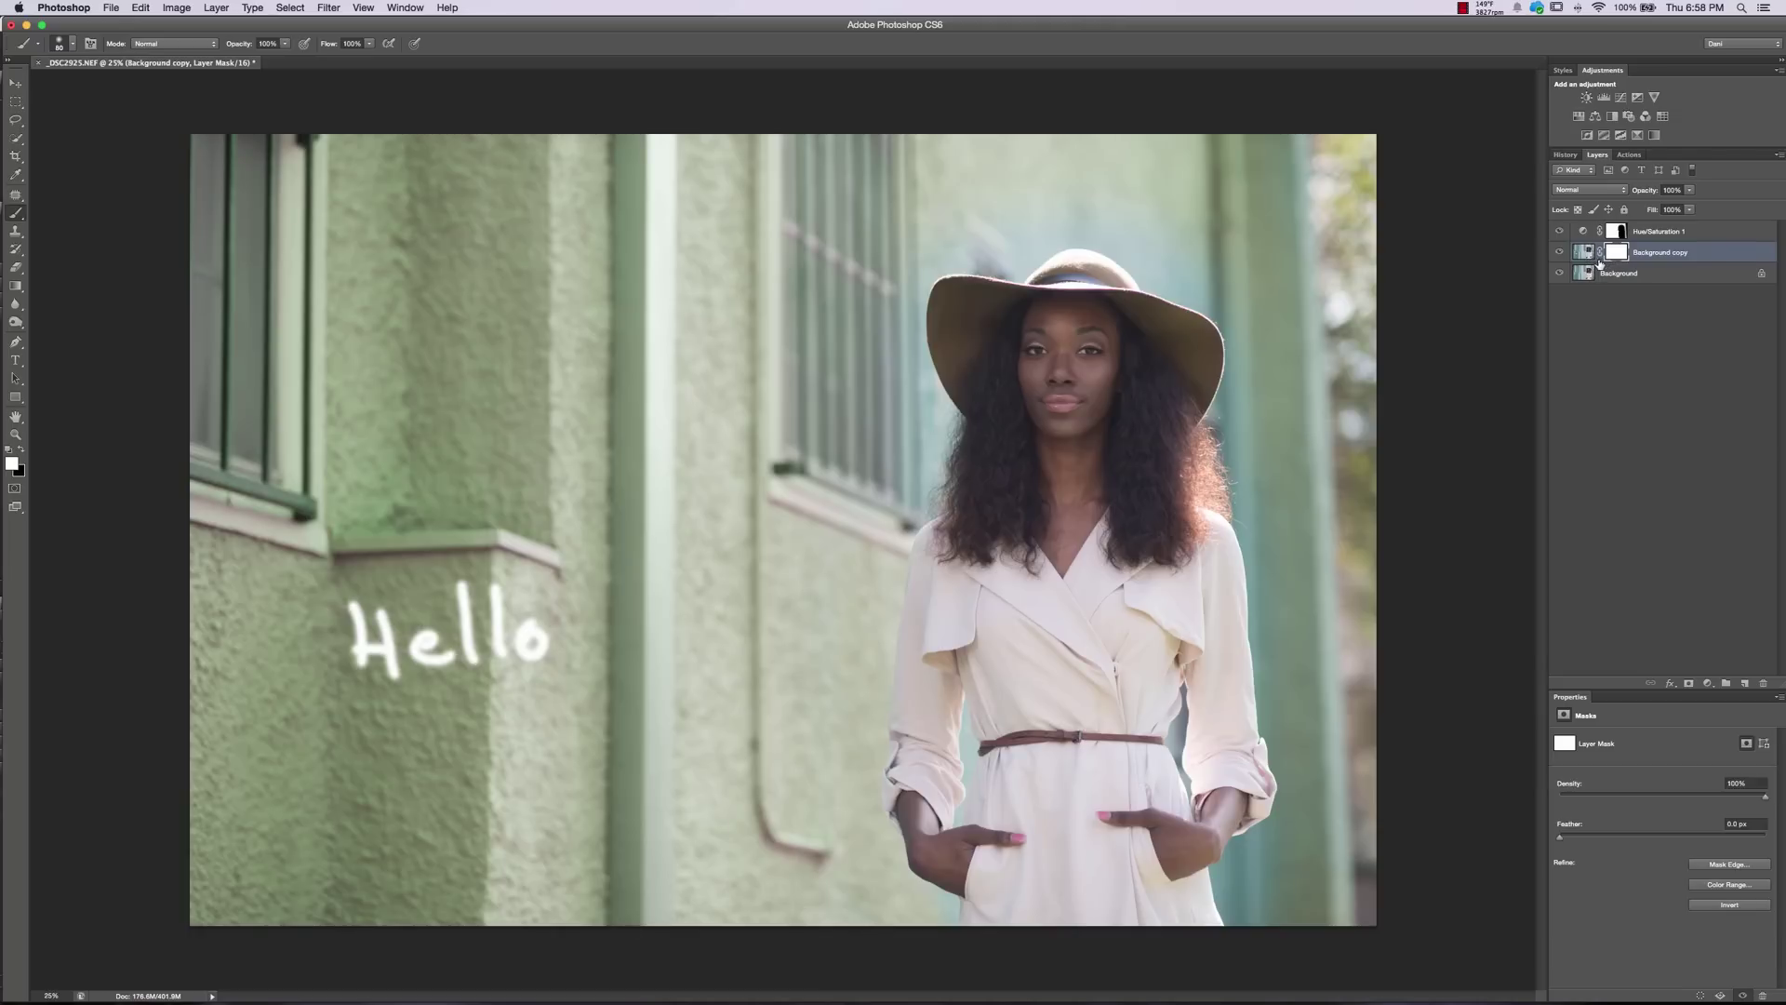
Paint black with a 200 px brush over the e of Hello, checking the mask alone
key(x)
key(bracketright)
key(bracketright)
key(bracketright)
key(bracketright)
key(bracketright)
mouse_move(446, 649)
mouse_down()
mouse_move(418, 637)
mouse_move(435, 641)
mouse_up()
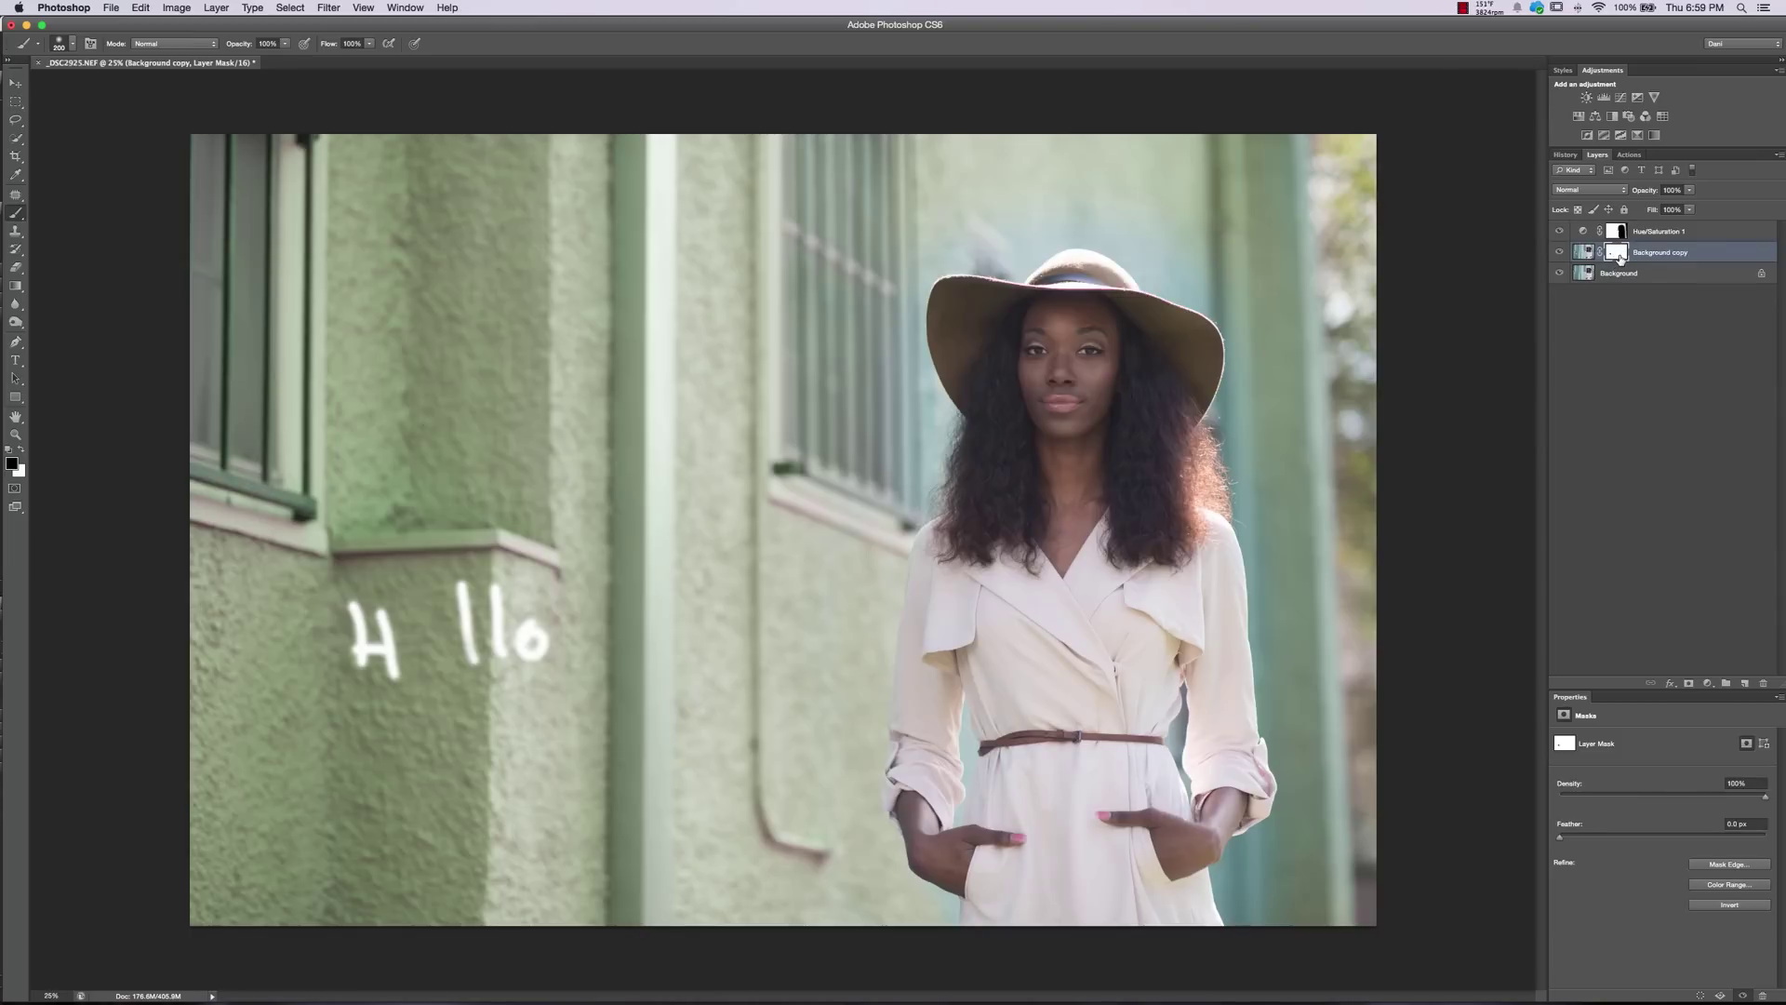
alt+click(1619, 258)
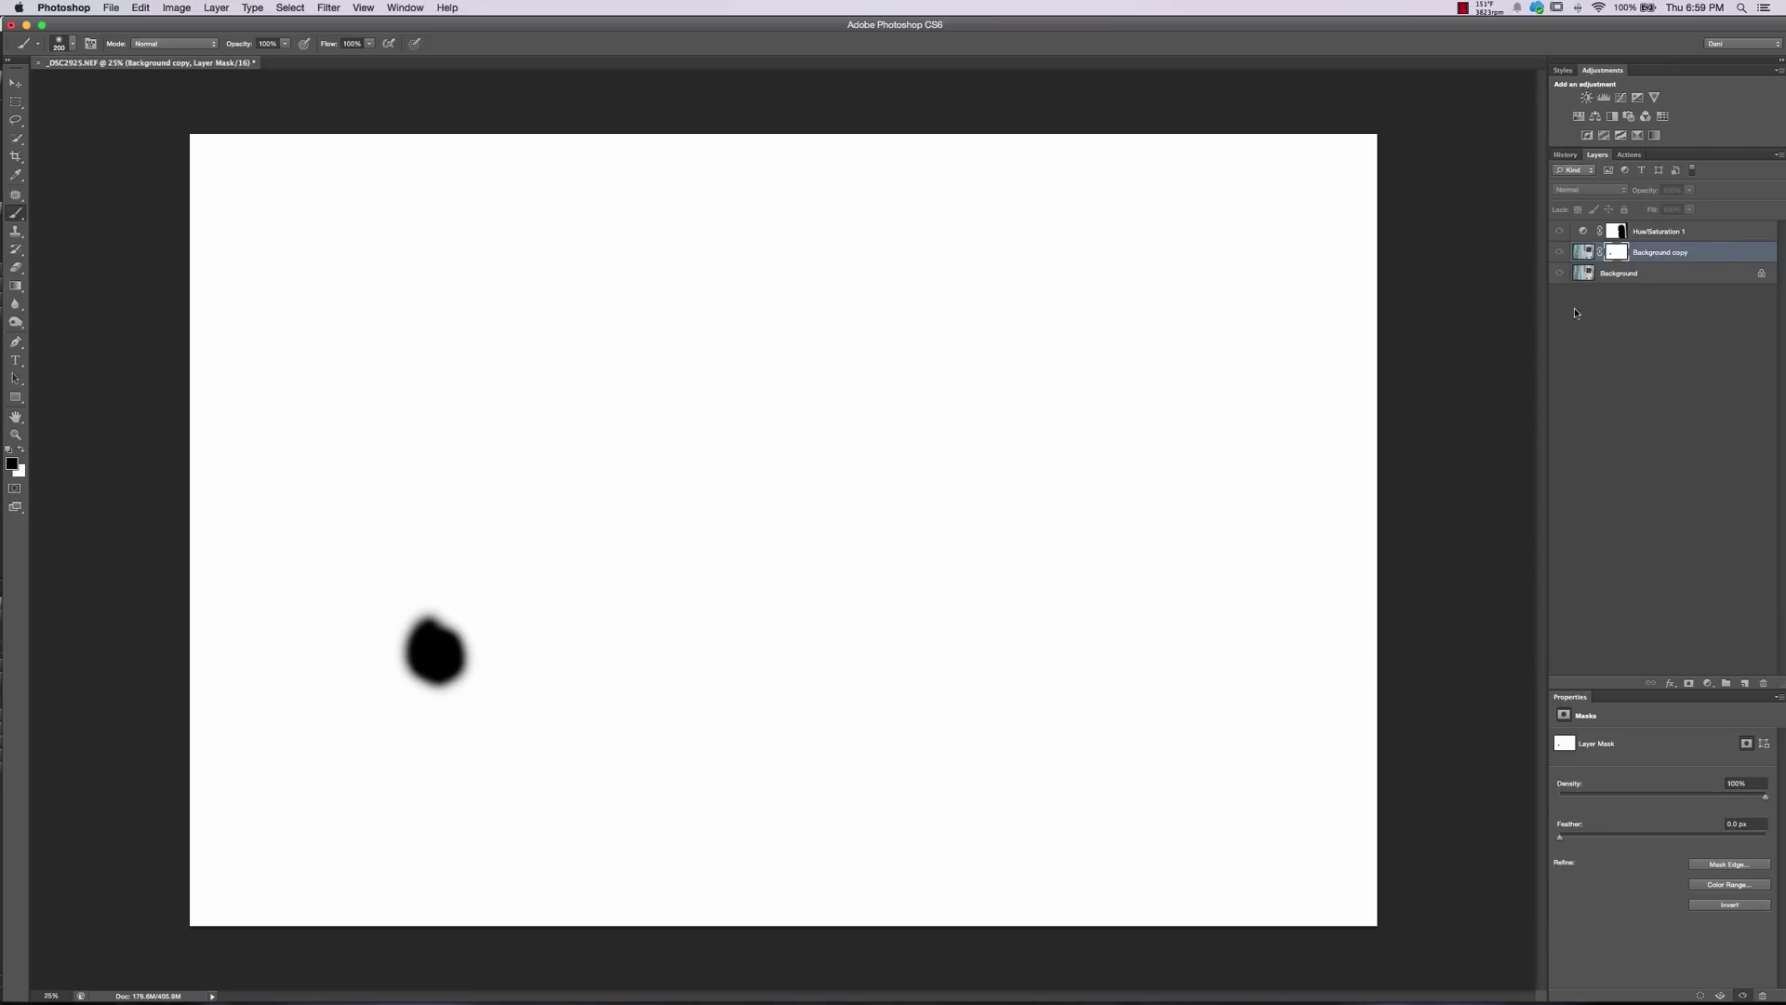
alt+click(1618, 252)
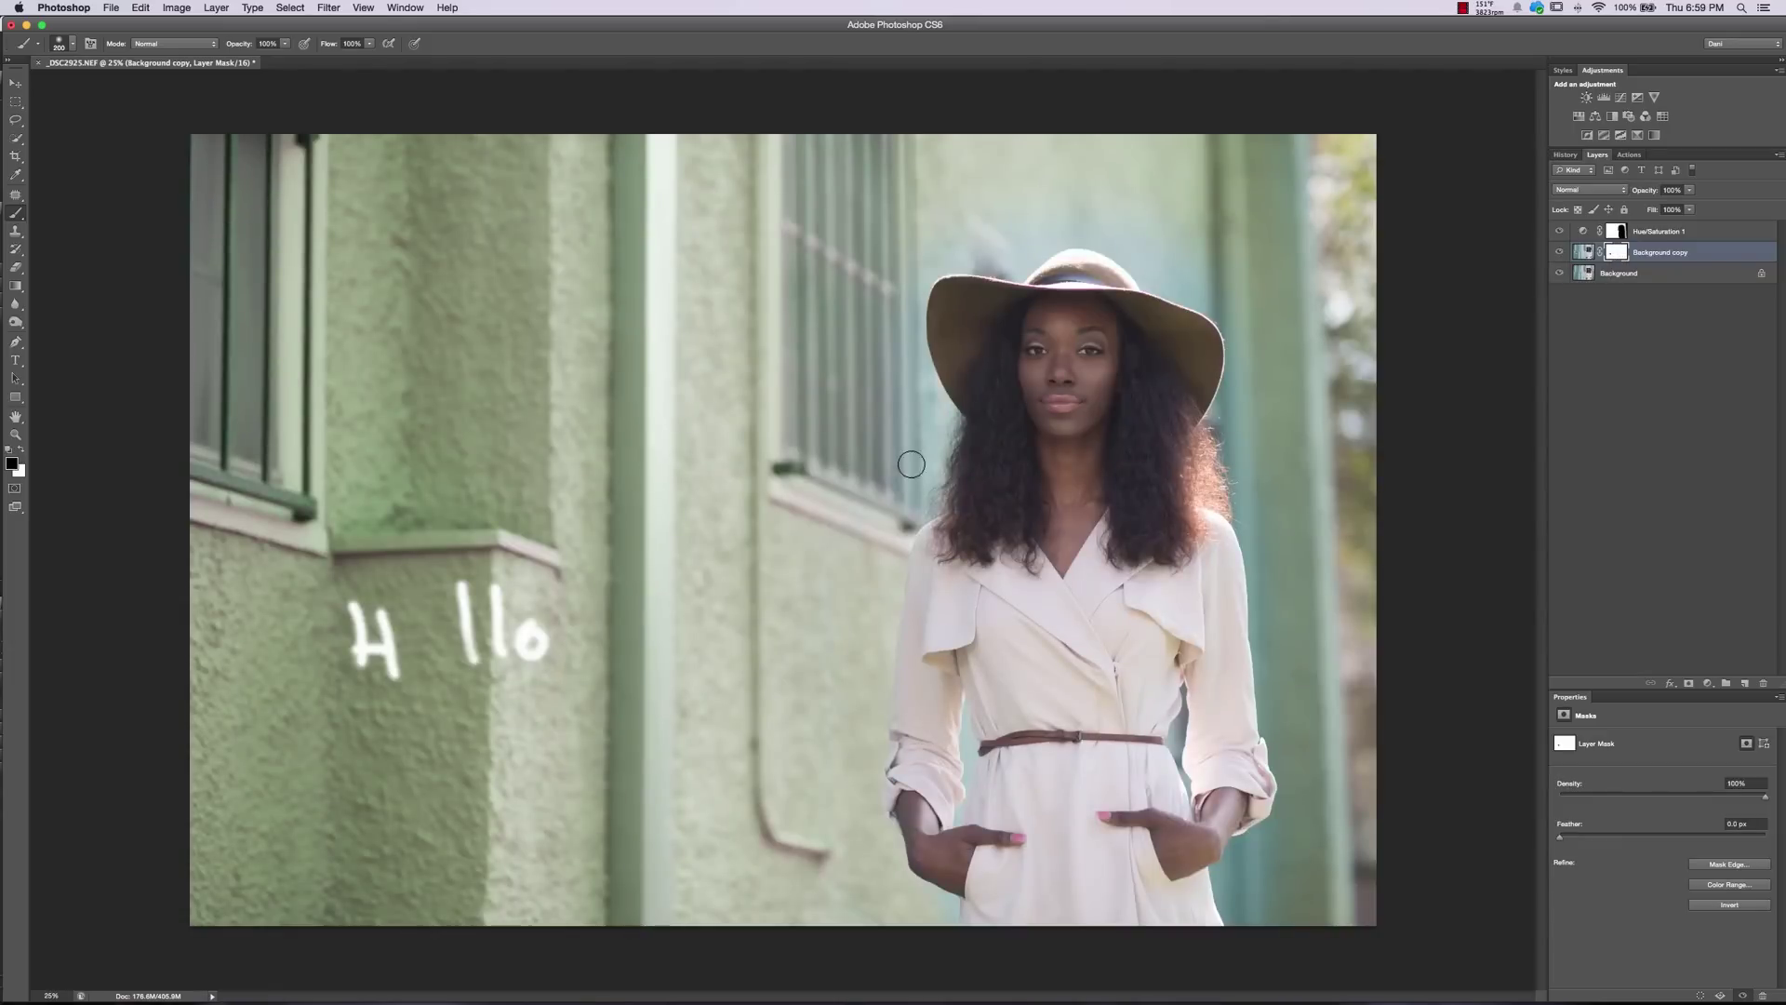